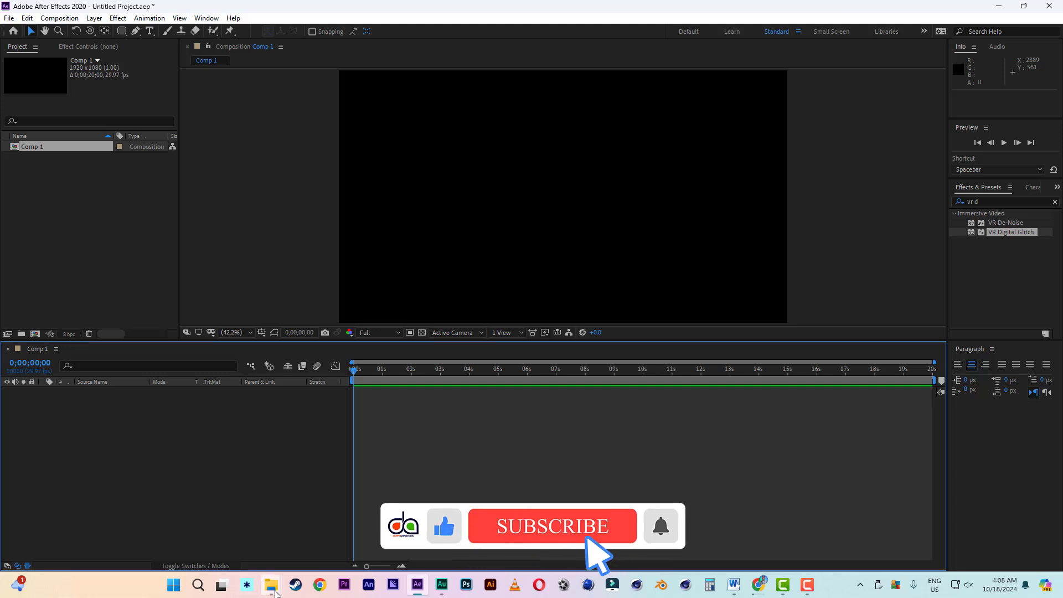
- Import the DV004701.AVI and MVI_9924.MP4 clips from the file explorer into the project
{"action": "mouse_move", "coordinate": [271, 591]}
{"action": "left_click_drag", "start_coordinate": [425, 153], "coordinate": [114, 261]}
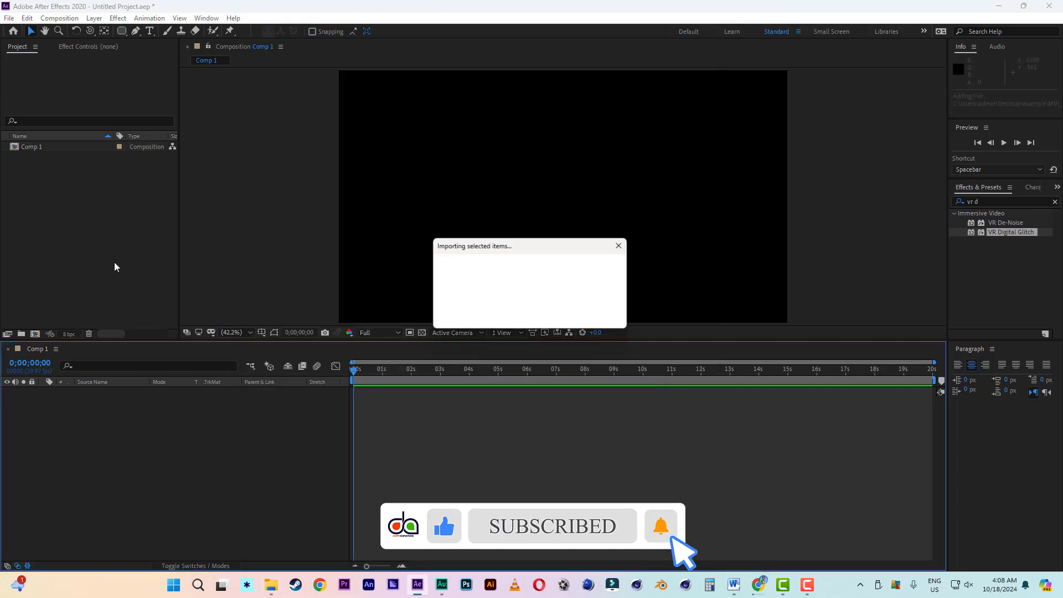
{"action": "left_click", "coordinate": [61, 195]}
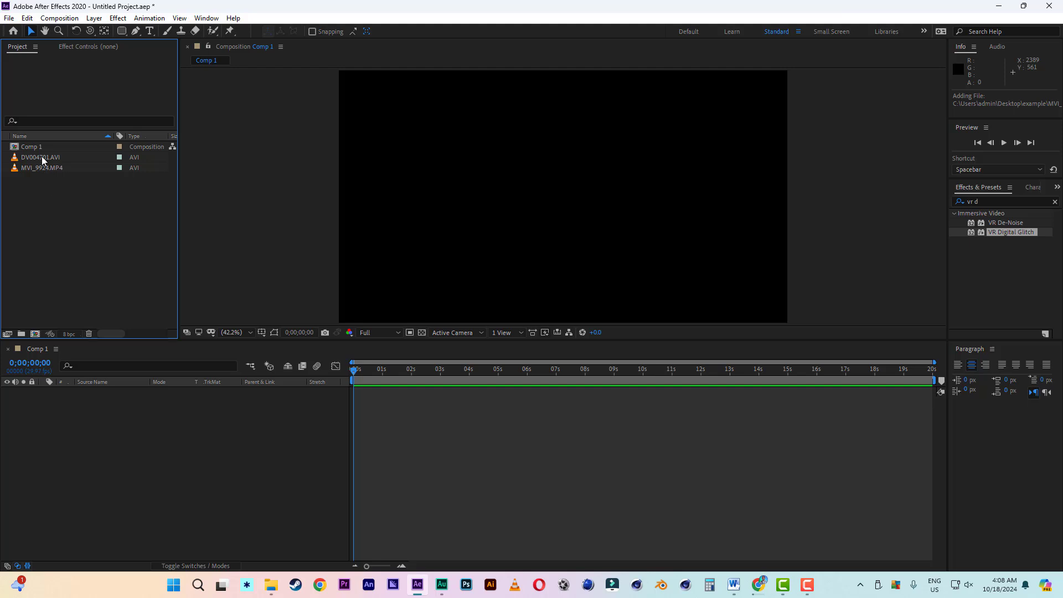
- Add DV004701.AVI to Comp 1 and scale it to fit the composition frame
{"action": "left_click_drag", "start_coordinate": [41, 156], "coordinate": [98, 477]}
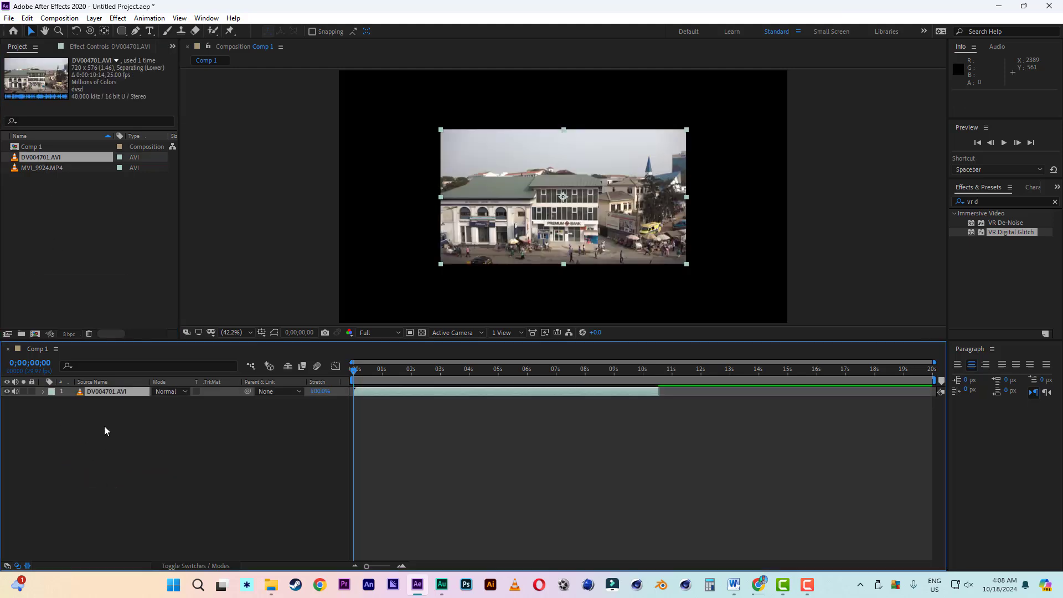
{"action": "right_click", "coordinate": [105, 393]}
{"action": "mouse_move", "coordinate": [188, 143]}
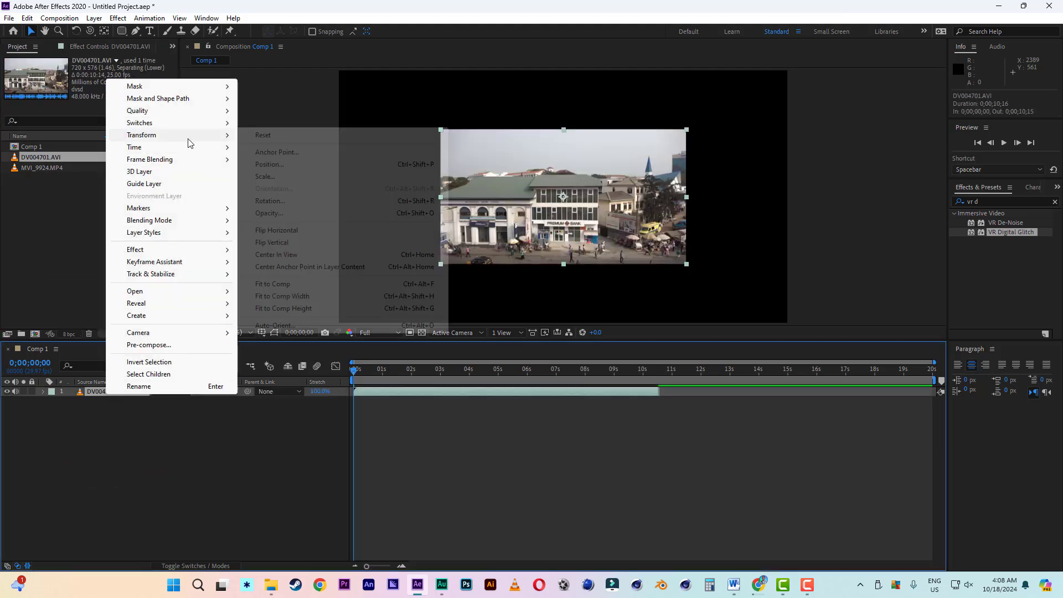
{"action": "left_click", "coordinate": [271, 284]}
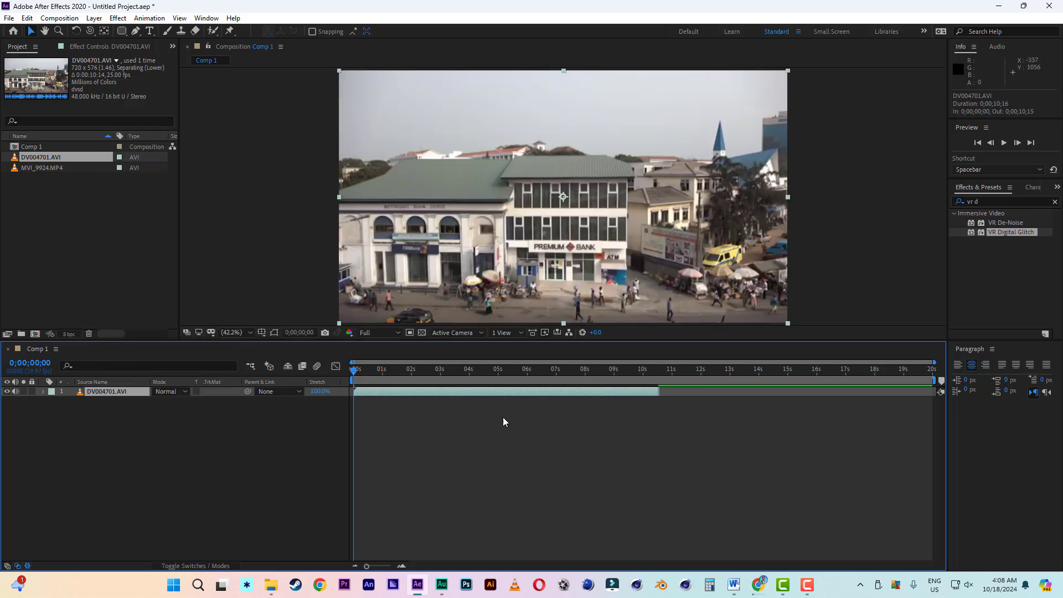
- Place MVI_9924.MP4 beneath DV004701.AVI at the composition start and shift DV004701.AVI to begin at about 0;00;02;24
{"action": "left_click_drag", "start_coordinate": [377, 393], "coordinate": [550, 401]}
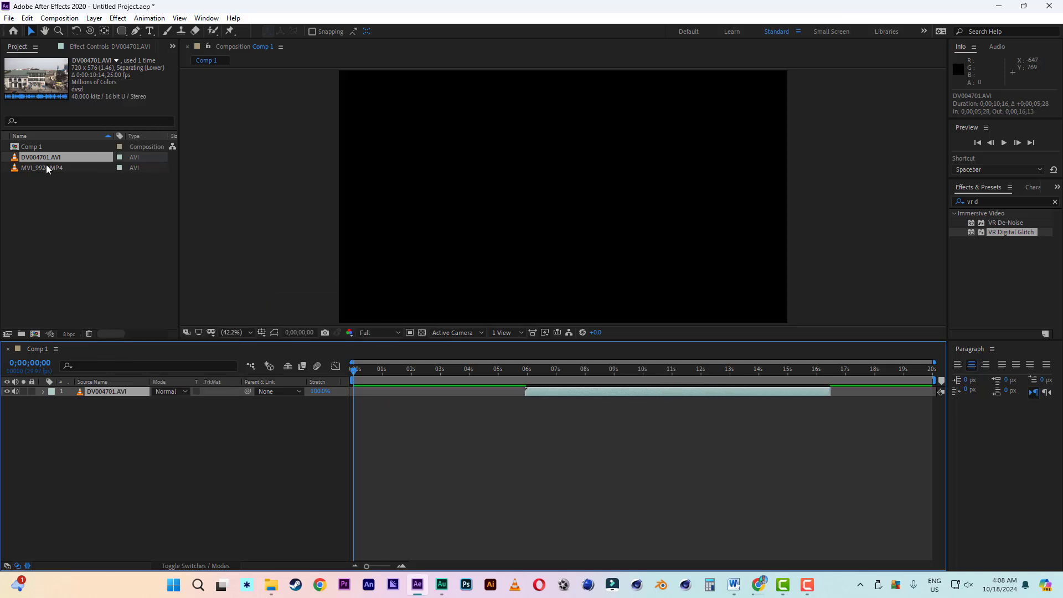
{"action": "left_click_drag", "start_coordinate": [46, 164], "coordinate": [72, 423]}
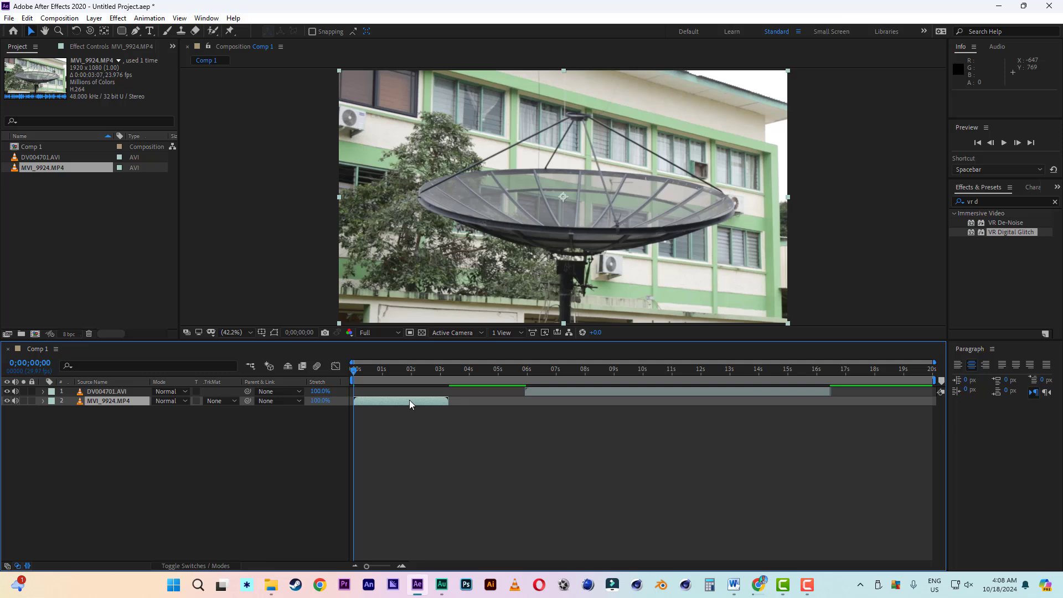
{"action": "left_click_drag", "start_coordinate": [561, 386], "coordinate": [470, 390]}
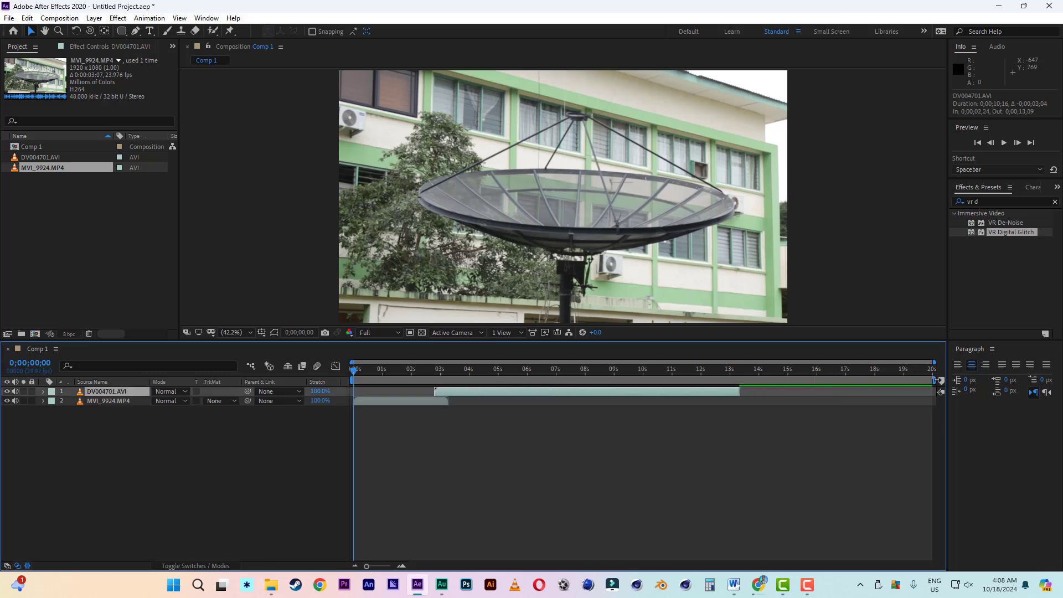
- Trim the end of MVI_9924.MP4 and the start of DV004701.AVI to meet just before 2 seconds, and end the work area at 0;00;03;22
{"action": "left_click_drag", "start_coordinate": [935, 380], "coordinate": [503, 381]}
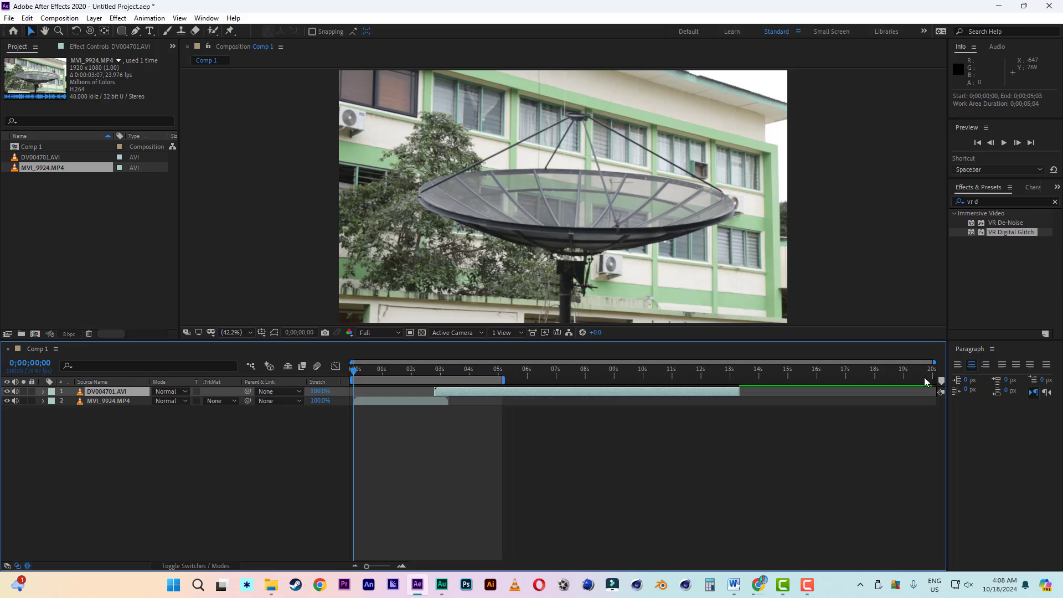
{"action": "left_click_drag", "start_coordinate": [935, 362], "coordinate": [546, 363]}
{"action": "left_click_drag", "start_coordinate": [643, 398], "coordinate": [559, 392]}
{"action": "mouse_move", "coordinate": [494, 369]}
{"action": "left_mouse_down"}
{"action": "mouse_move", "coordinate": [435, 370]}
{"action": "mouse_move", "coordinate": [600, 383]}
{"action": "mouse_move", "coordinate": [429, 373]}
{"action": "mouse_move", "coordinate": [541, 371]}
{"action": "mouse_move", "coordinate": [438, 376]}
{"action": "mouse_move", "coordinate": [583, 388]}
{"action": "mouse_move", "coordinate": [408, 373]}
{"action": "mouse_move", "coordinate": [481, 382]}
{"action": "left_mouse_up"}
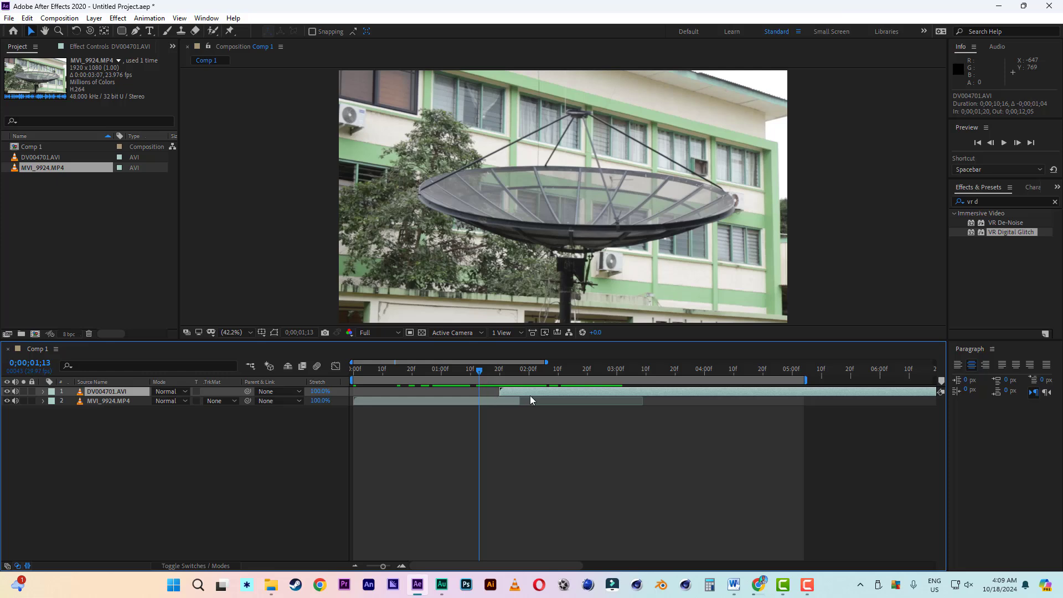
{"action": "left_click_drag", "start_coordinate": [499, 391], "coordinate": [559, 362]}
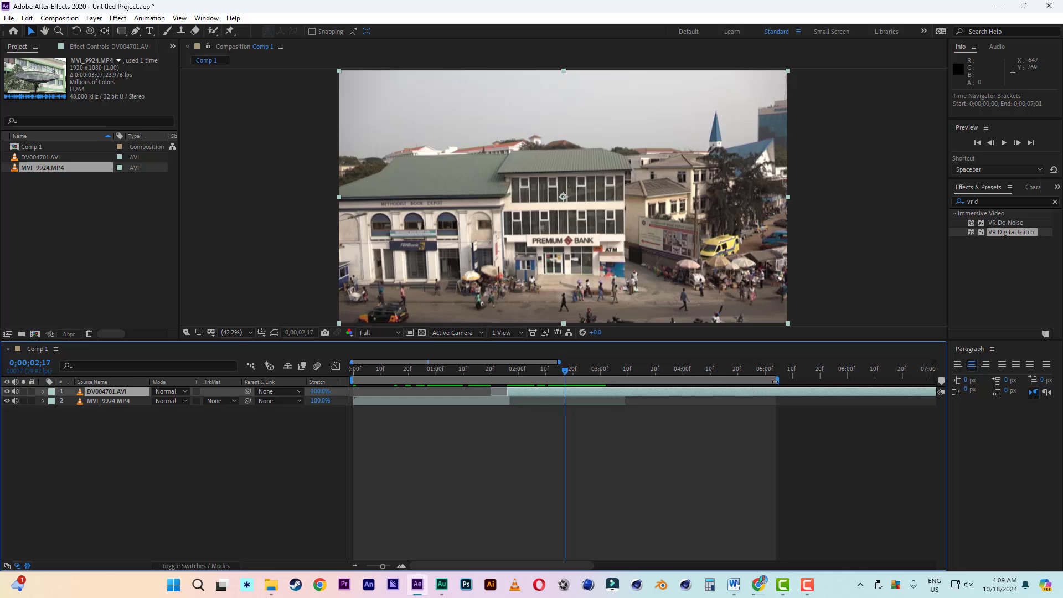
{"action": "left_click_drag", "start_coordinate": [775, 381], "coordinate": [665, 380]}
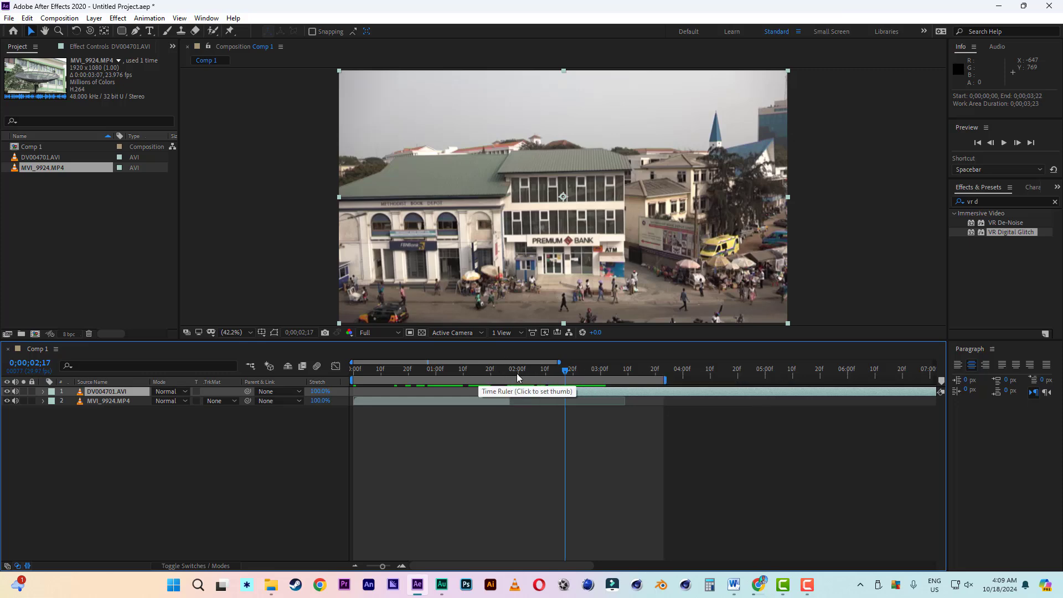
- Create a new adjustment layer above both video clips
{"action": "right_click", "coordinate": [81, 464]}
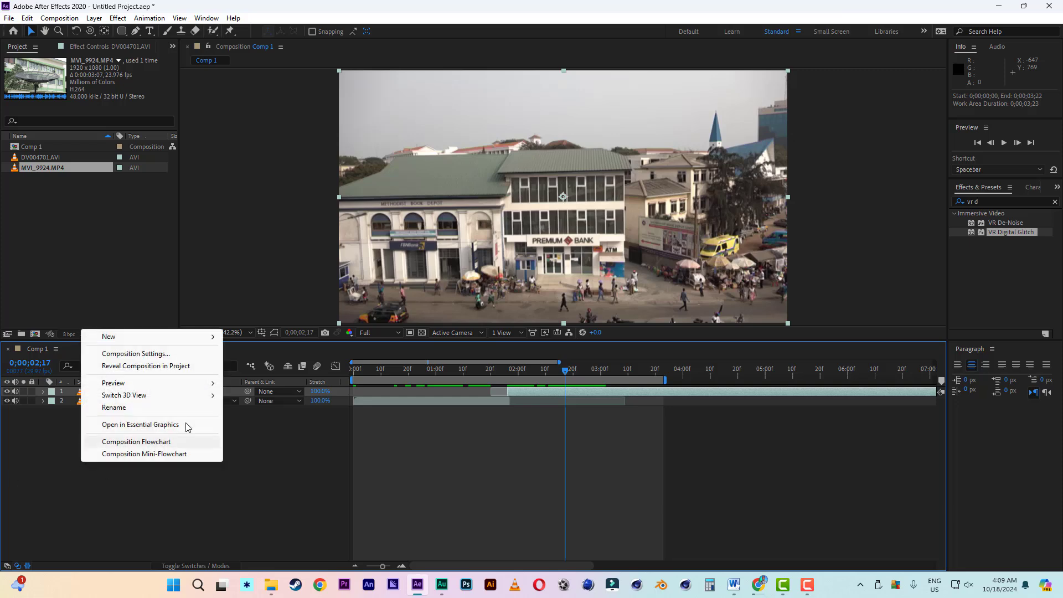
{"action": "mouse_move", "coordinate": [139, 340]}
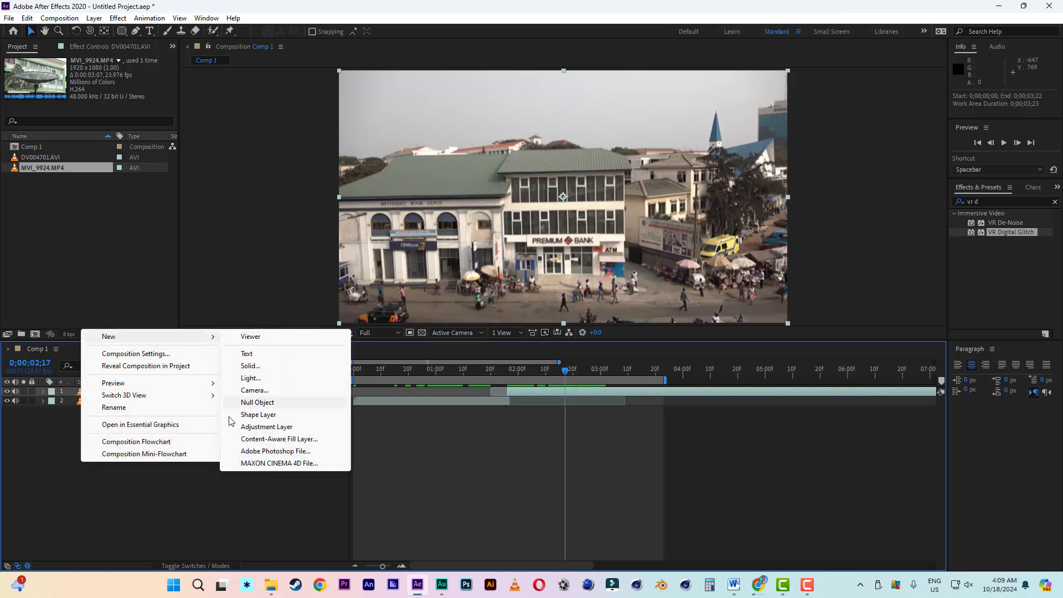
{"action": "left_click", "coordinate": [248, 427]}
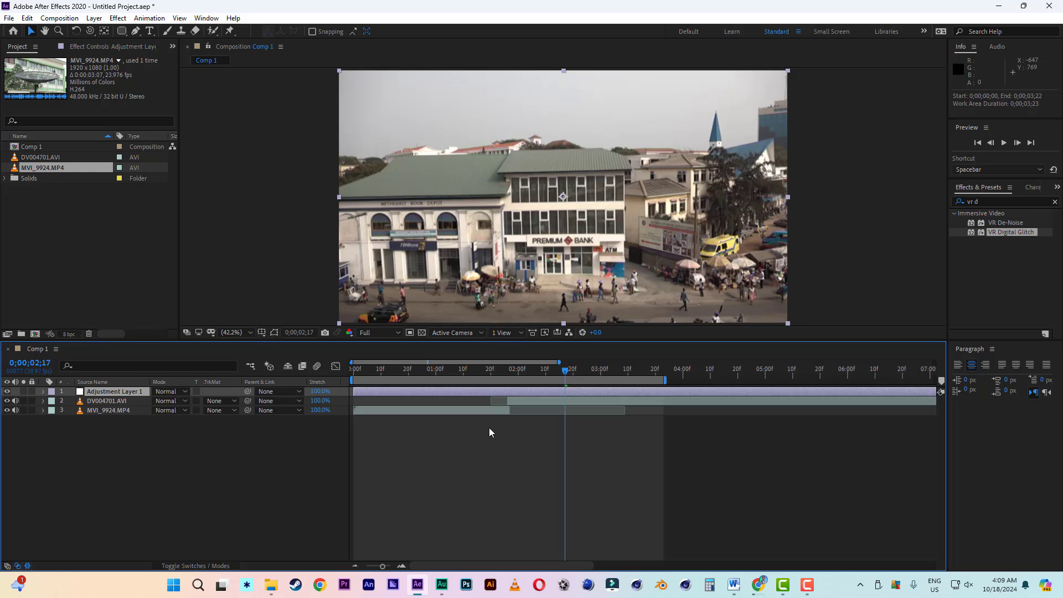
- Split the adjustment layer at 0;00;01;14 and delete the part before the split
{"action": "left_click", "coordinate": [473, 372]}
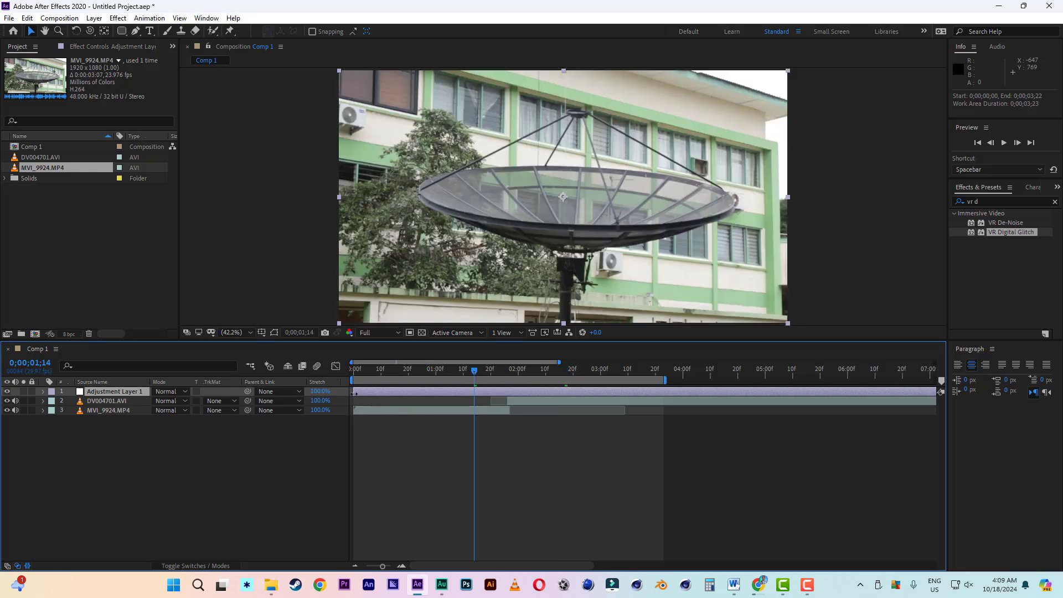
{"action": "left_click", "coordinate": [27, 18]}
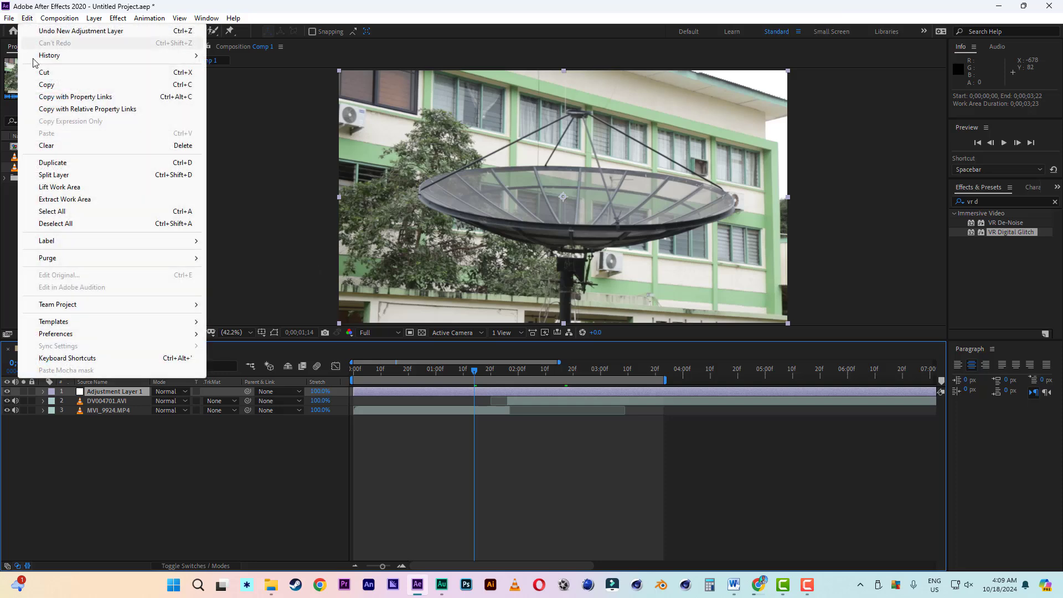
{"action": "left_click", "coordinate": [54, 175]}
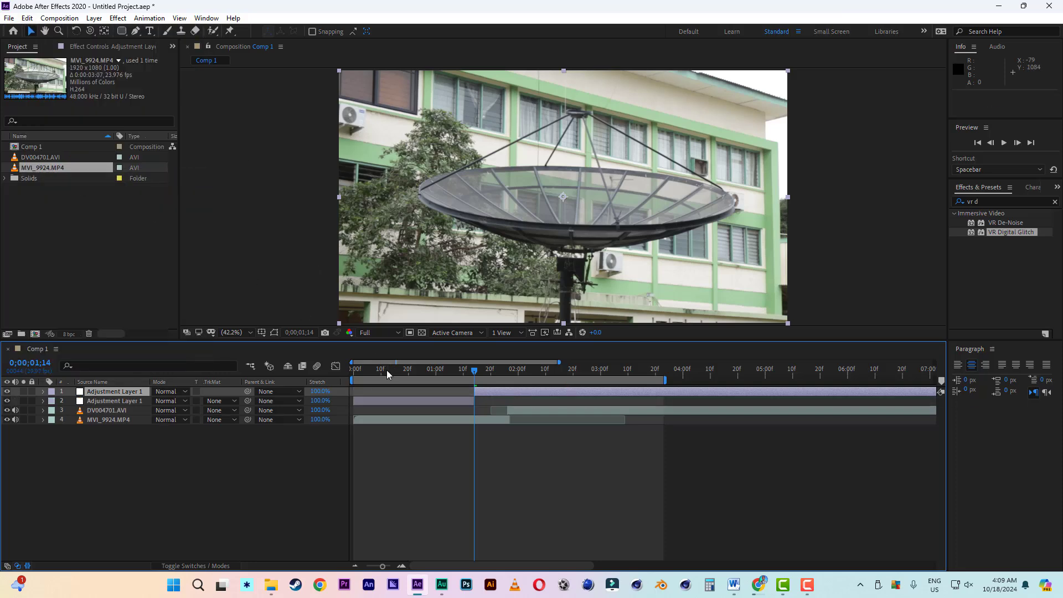
{"action": "left_click", "coordinate": [424, 406]}
{"action": "key", "text": "Delete"}
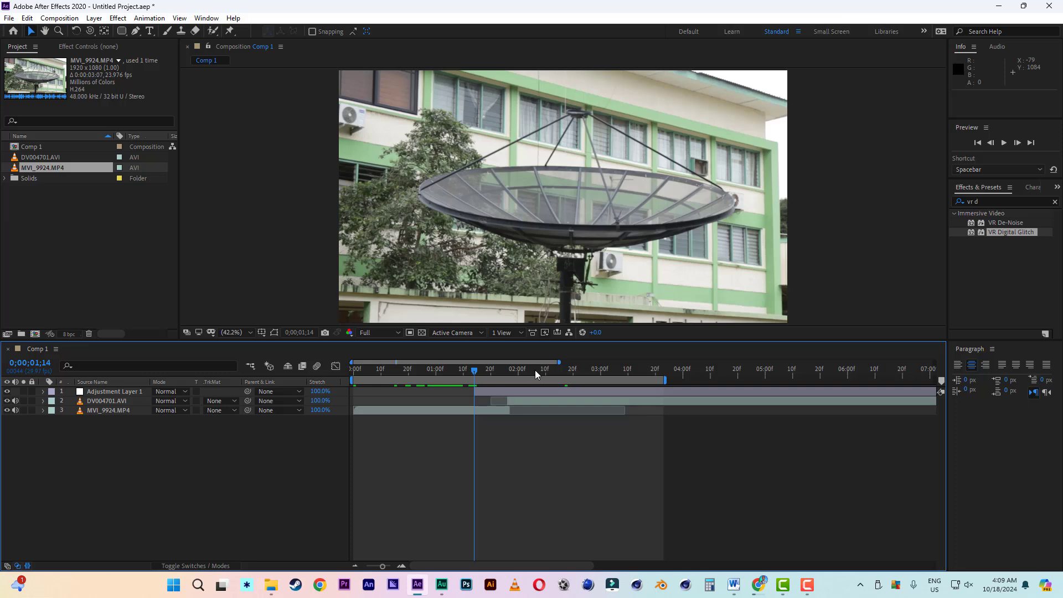
- Split the adjustment layer at 0;00;02;09 and delete the part after the split
{"action": "left_click", "coordinate": [543, 370]}
{"action": "left_click", "coordinate": [552, 392]}
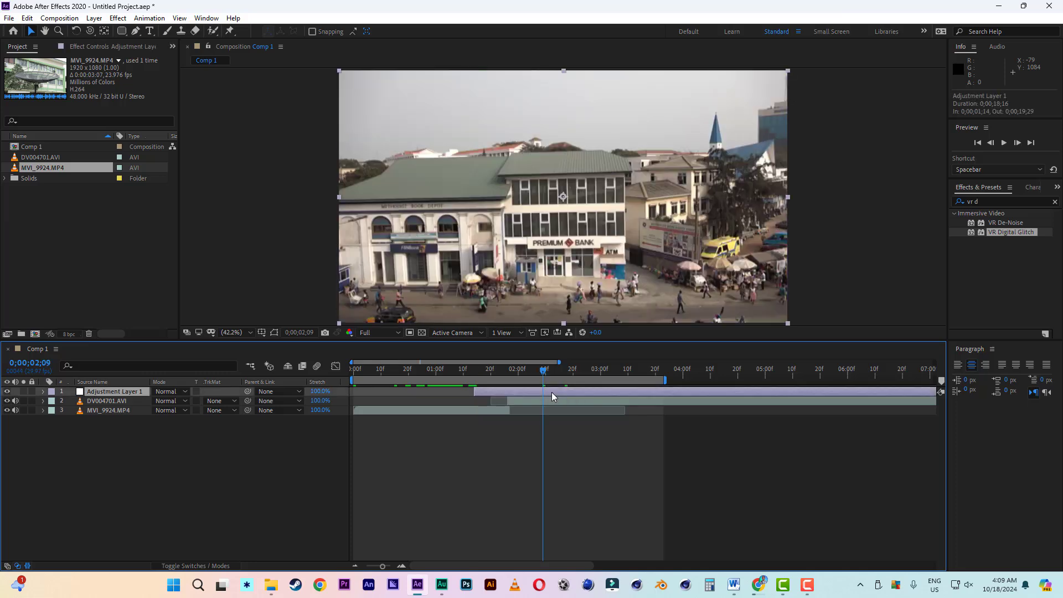
{"action": "left_click", "coordinate": [27, 18]}
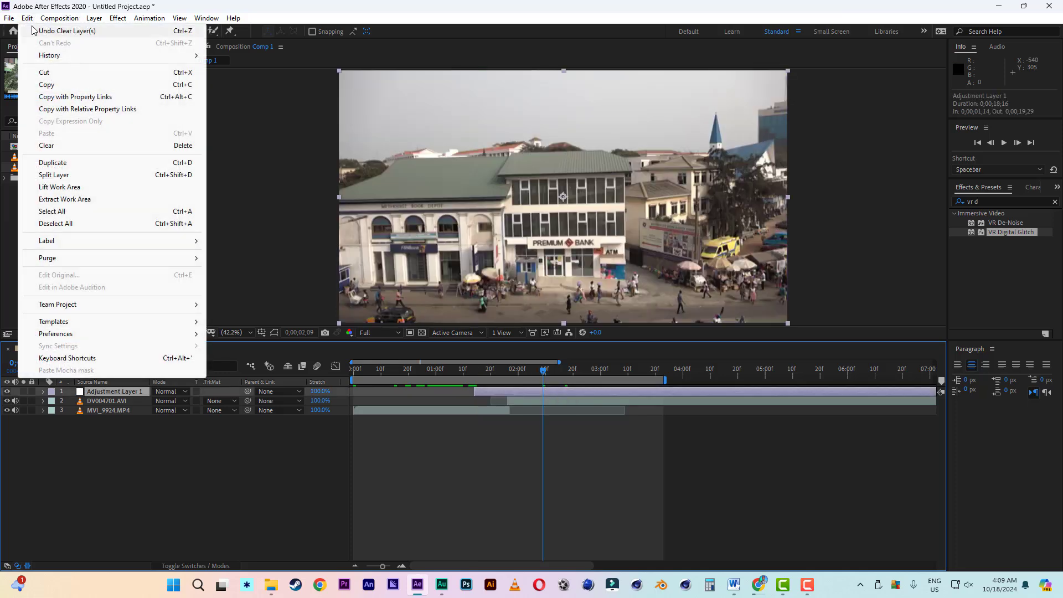
{"action": "left_click", "coordinate": [53, 174]}
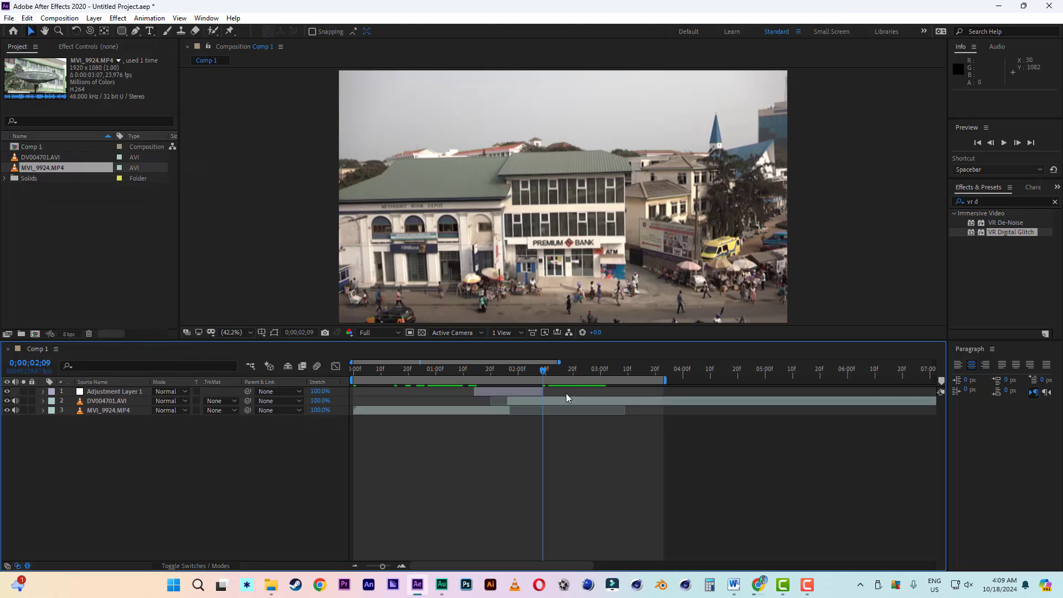
- Find the VR Digital Glitch effect by searching "vr digi" and apply it to the adjustment layer, with the current time at 0;00;01;25
{"action": "left_click", "coordinate": [507, 391]}
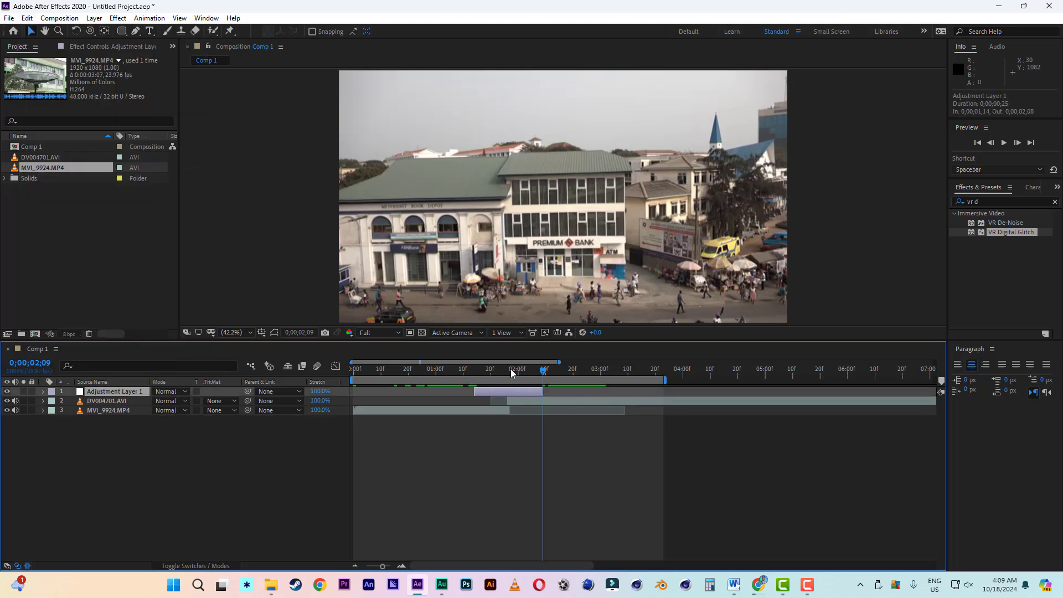
{"action": "left_click", "coordinate": [505, 370]}
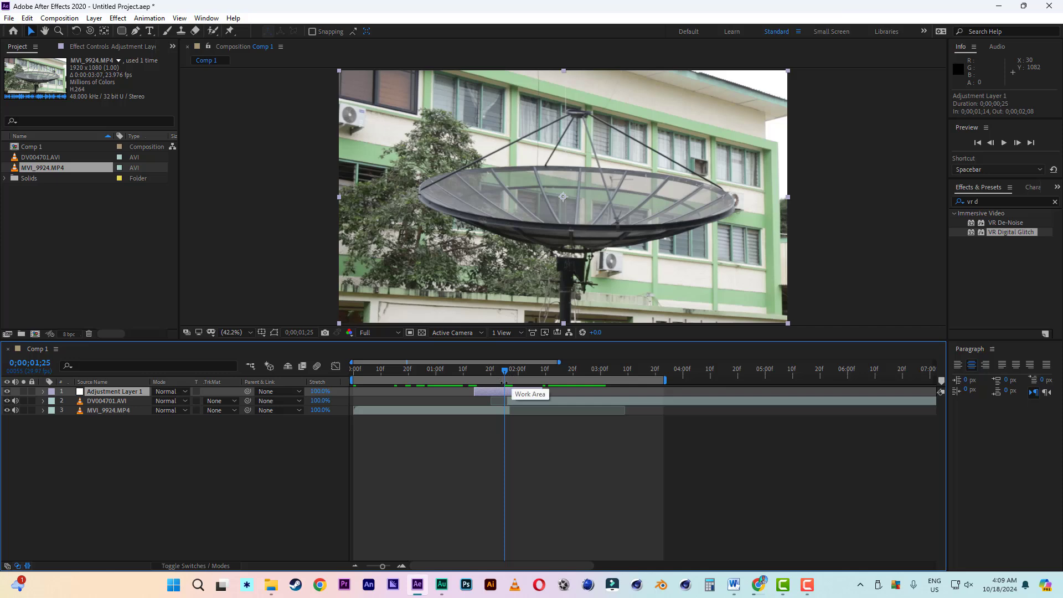
{"action": "left_click", "coordinate": [1054, 201]}
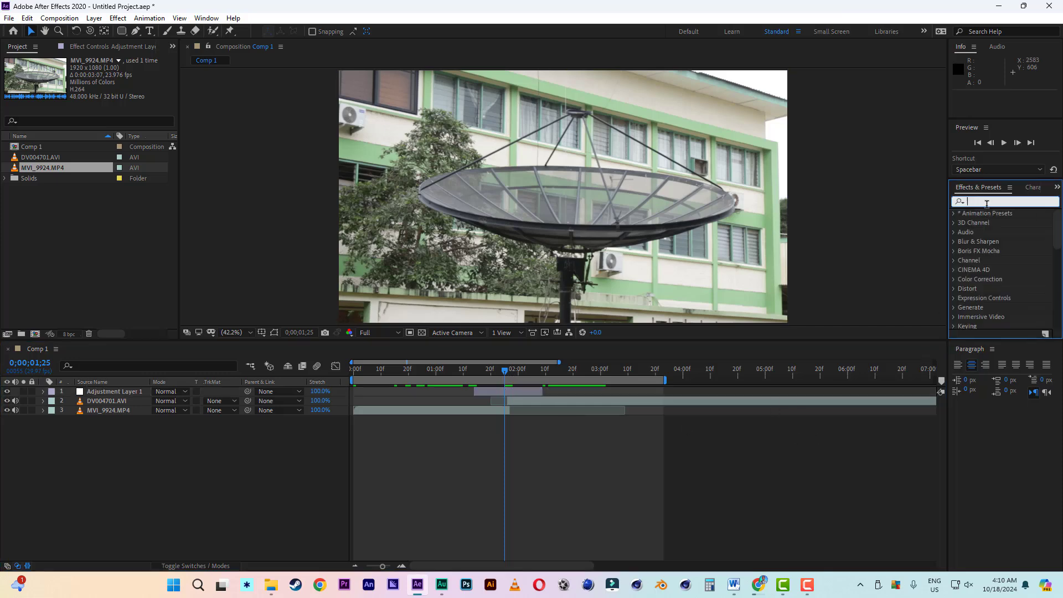
{"action": "type", "text": "vr d"}
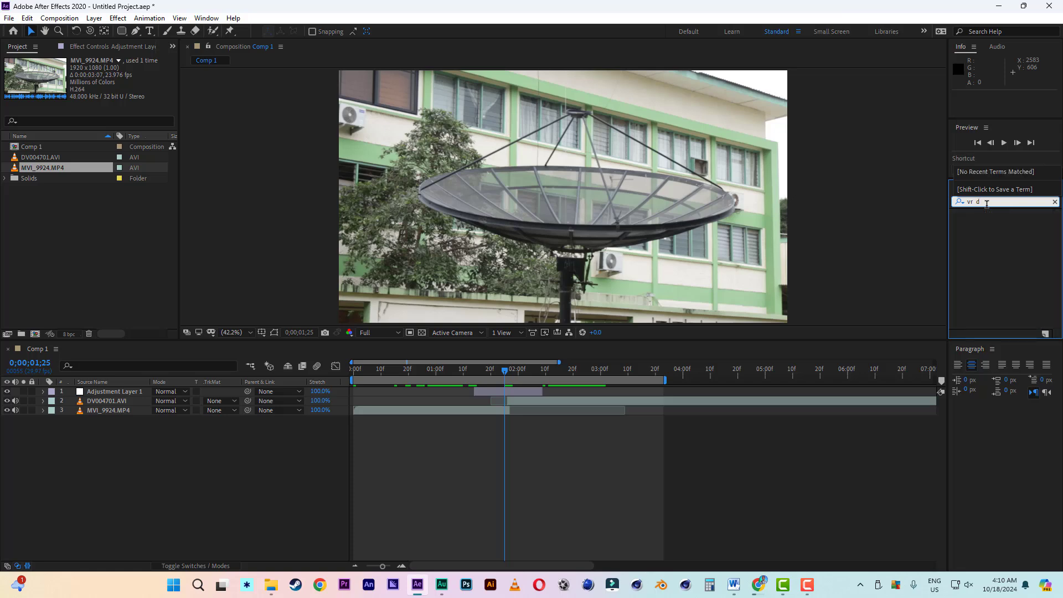
{"action": "type", "text": "igi"}
{"action": "left_click", "coordinate": [1010, 223]}
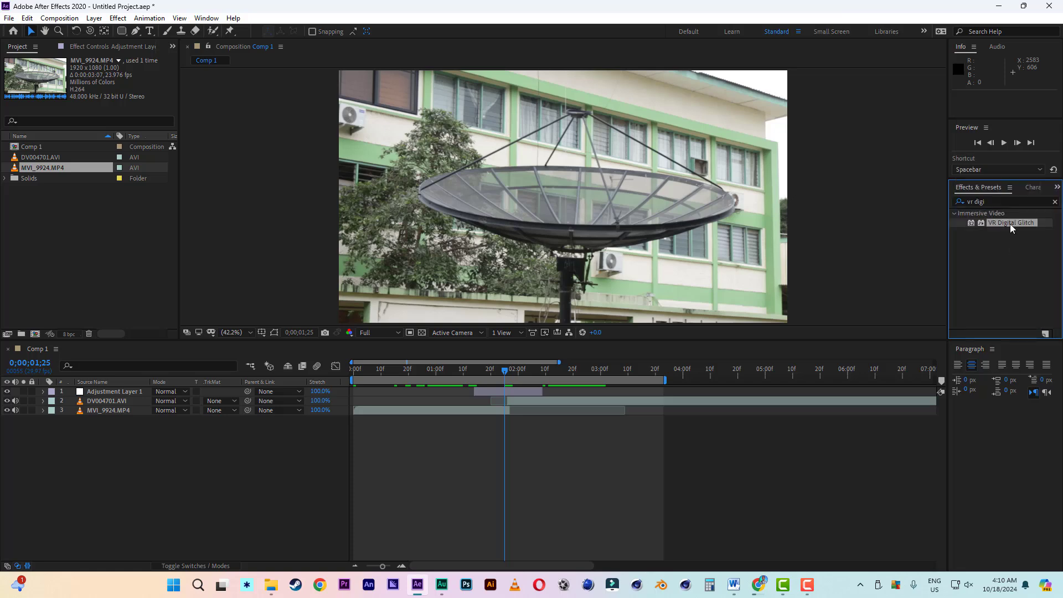
{"action": "left_click_drag", "start_coordinate": [1010, 224], "coordinate": [509, 392]}
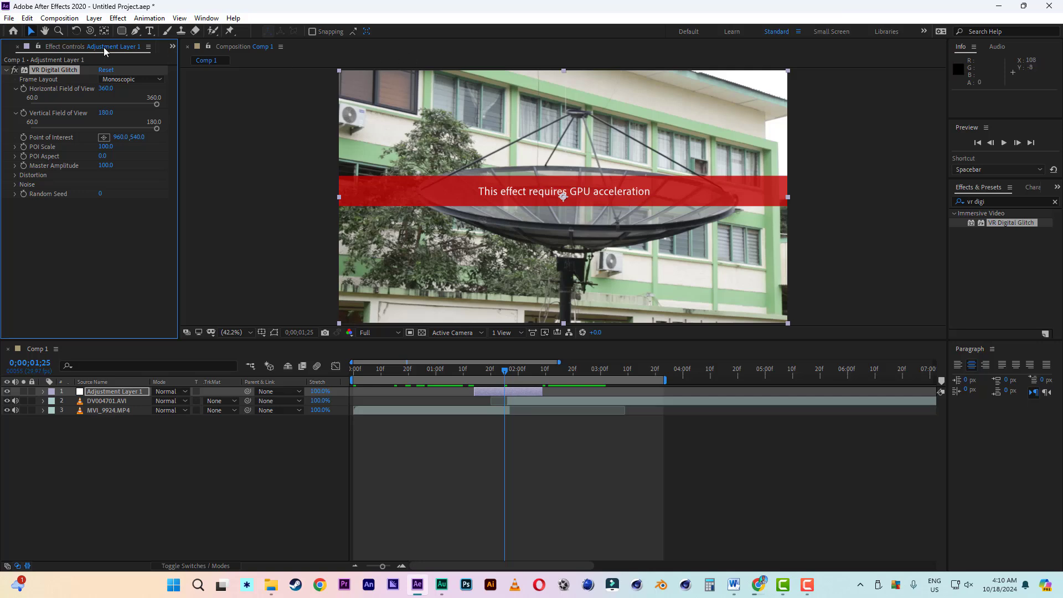
- Set the project's video rendering and effects to Mercury GPU Acceleration (CUDA)
{"action": "left_click", "coordinate": [11, 19]}
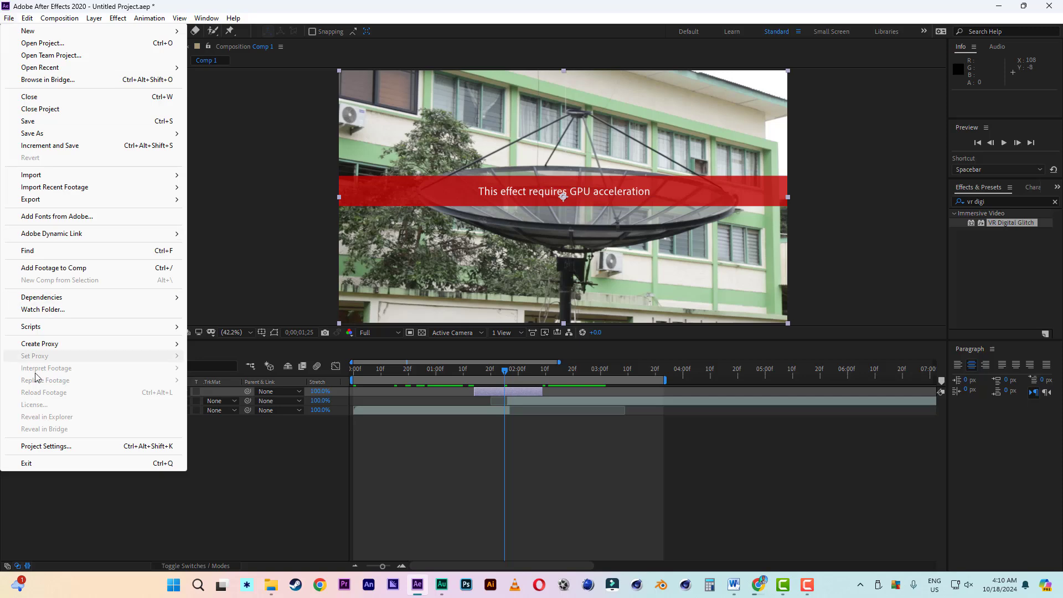
{"action": "left_click", "coordinate": [46, 446]}
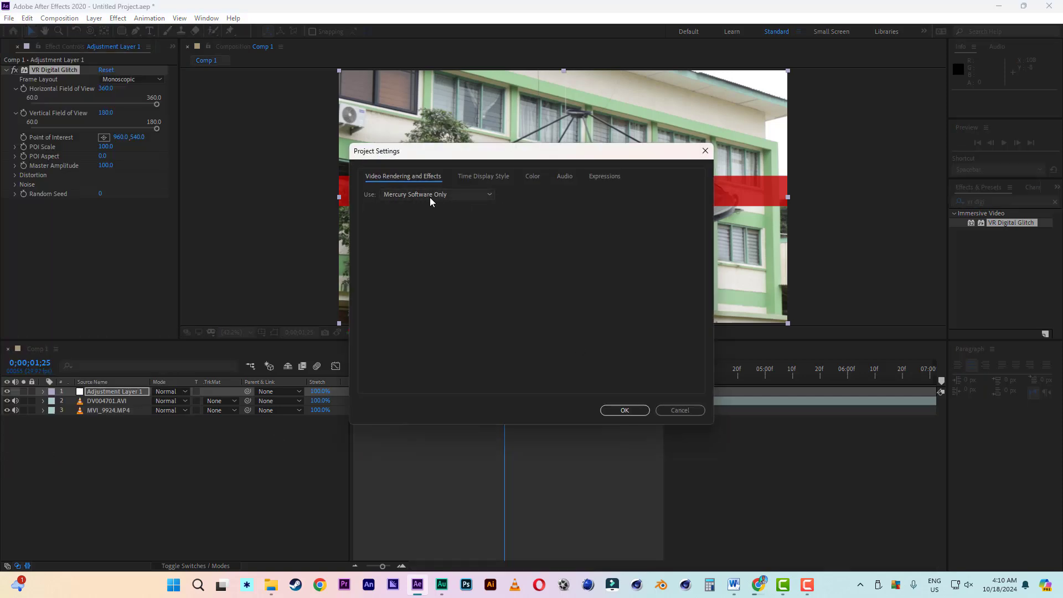
{"action": "left_click", "coordinate": [453, 196]}
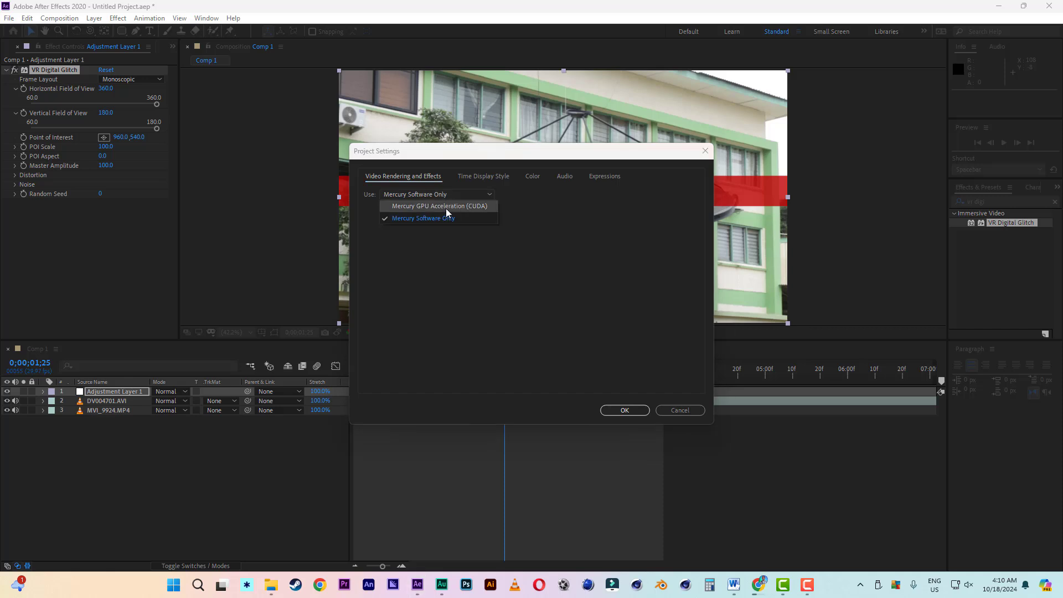
{"action": "left_click", "coordinate": [446, 206]}
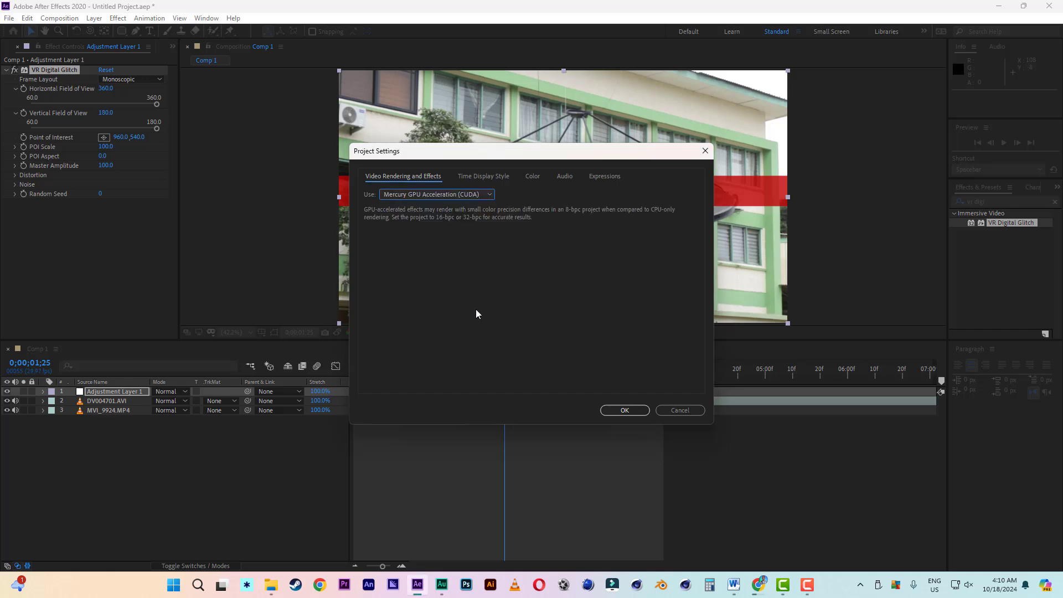
{"action": "left_click", "coordinate": [624, 411]}
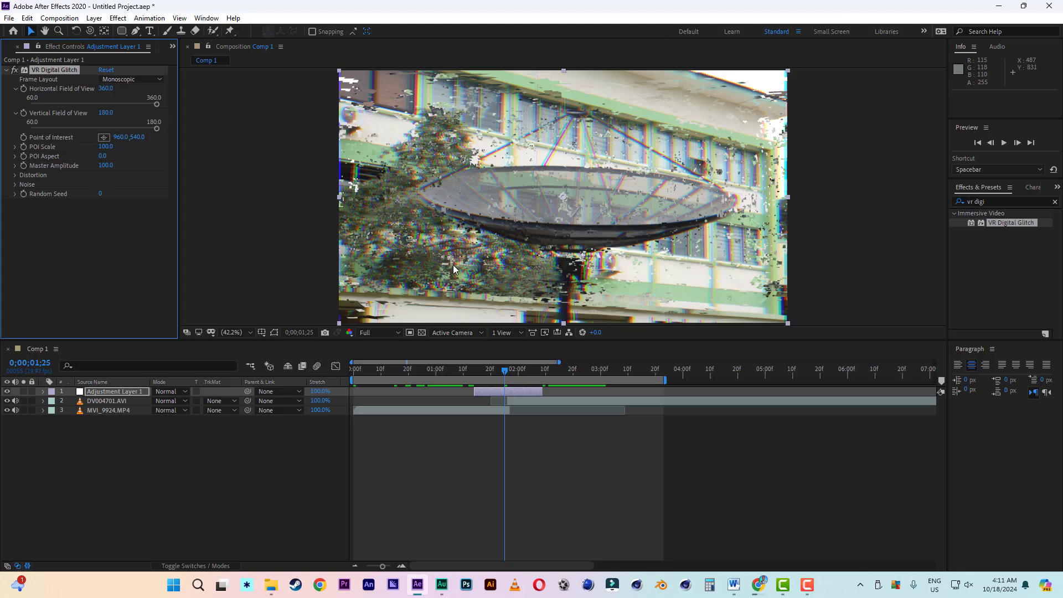
- Set the VR Digital Glitch's Color Distortion to 100, viewing the frame at 0;00;01;22
{"action": "mouse_move", "coordinate": [512, 376]}
{"action": "left_mouse_down"}
{"action": "mouse_move", "coordinate": [487, 374]}
{"action": "mouse_move", "coordinate": [520, 375]}
{"action": "mouse_move", "coordinate": [500, 375]}
{"action": "left_mouse_up"}
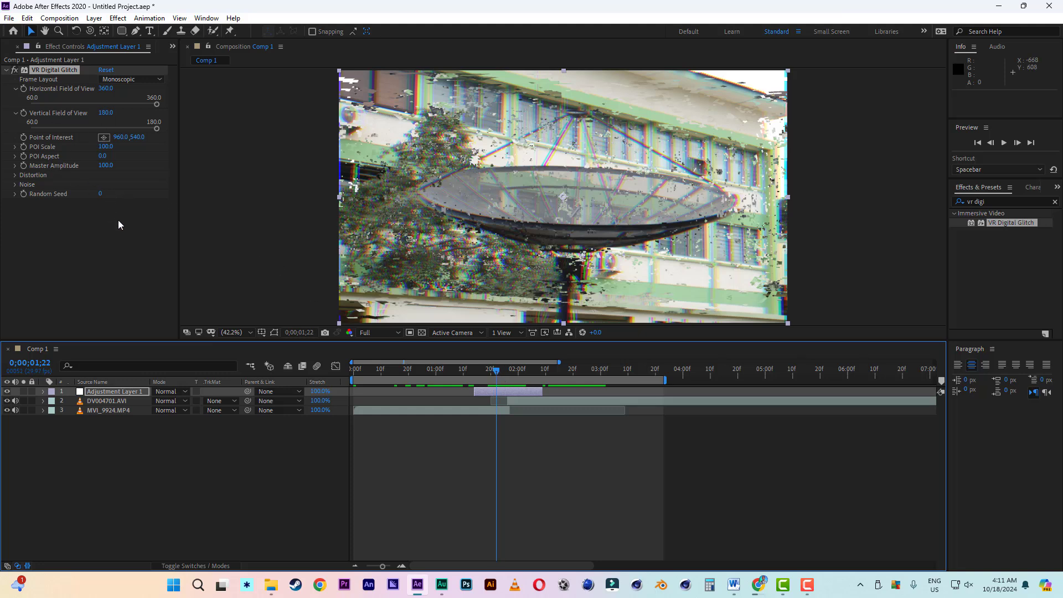
{"action": "left_click", "coordinate": [15, 175]}
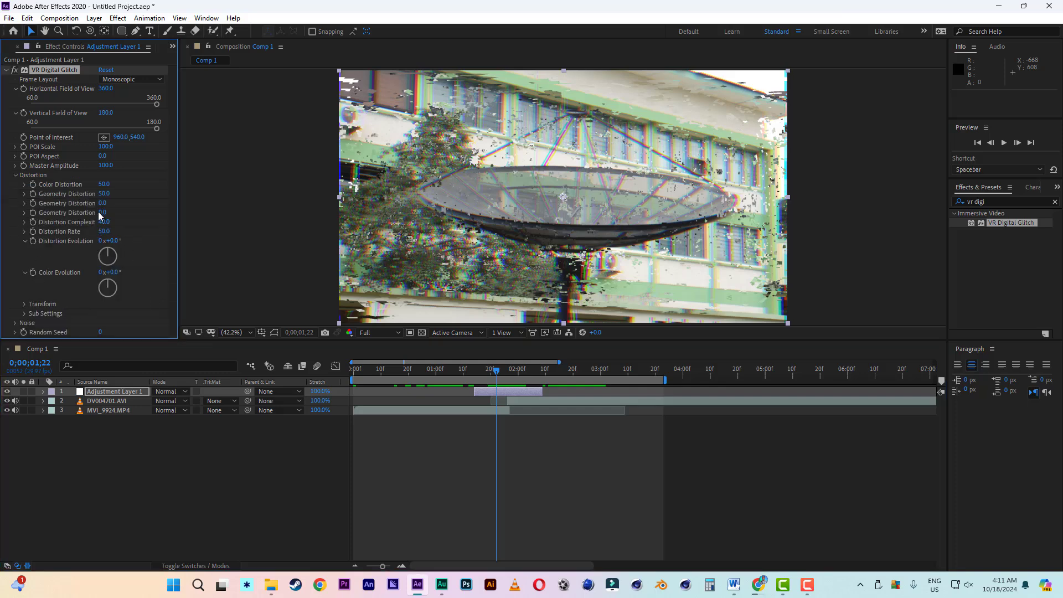
{"action": "left_click_drag", "start_coordinate": [104, 183], "coordinate": [221, 187]}
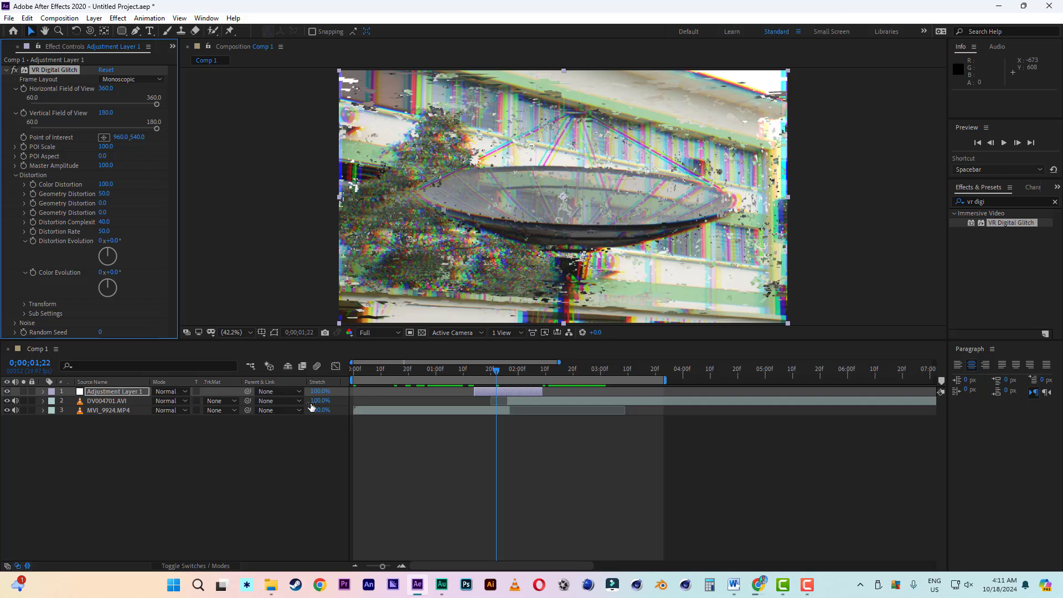
- Reveal the glitch effect's properties on the adjustment layer and start Random Seed keyframing at 0;00;01;15 with value 0
{"action": "key", "text": "e"}
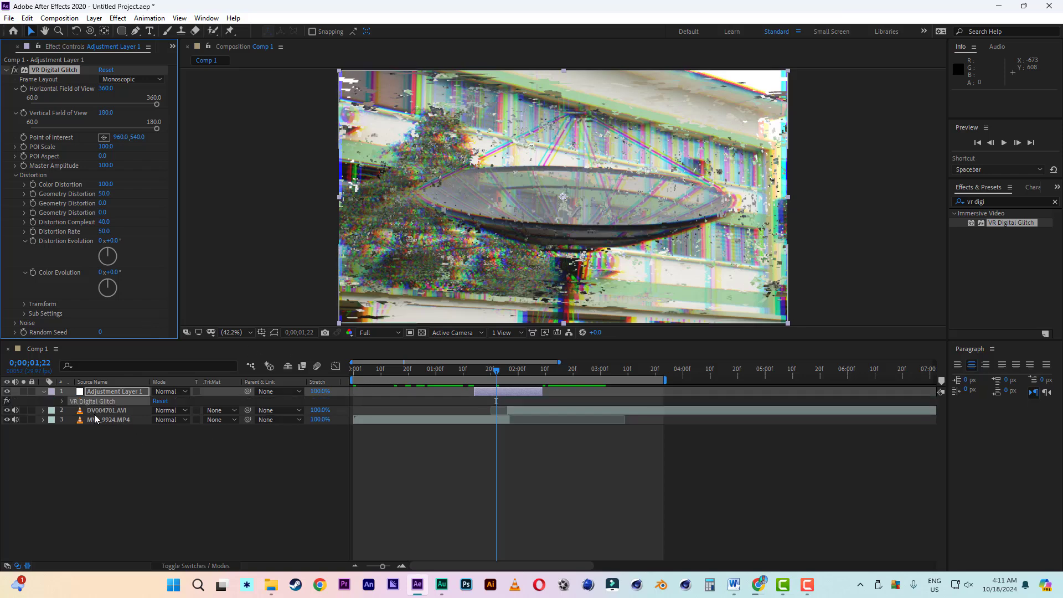
{"action": "left_click", "coordinate": [62, 401]}
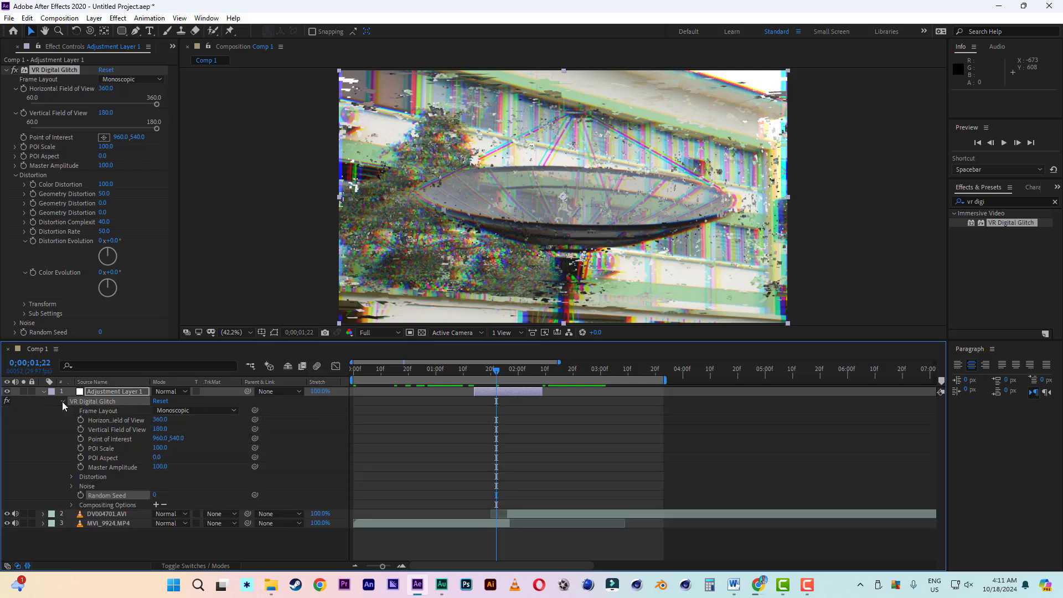
{"action": "left_click_drag", "start_coordinate": [480, 370], "coordinate": [477, 380]}
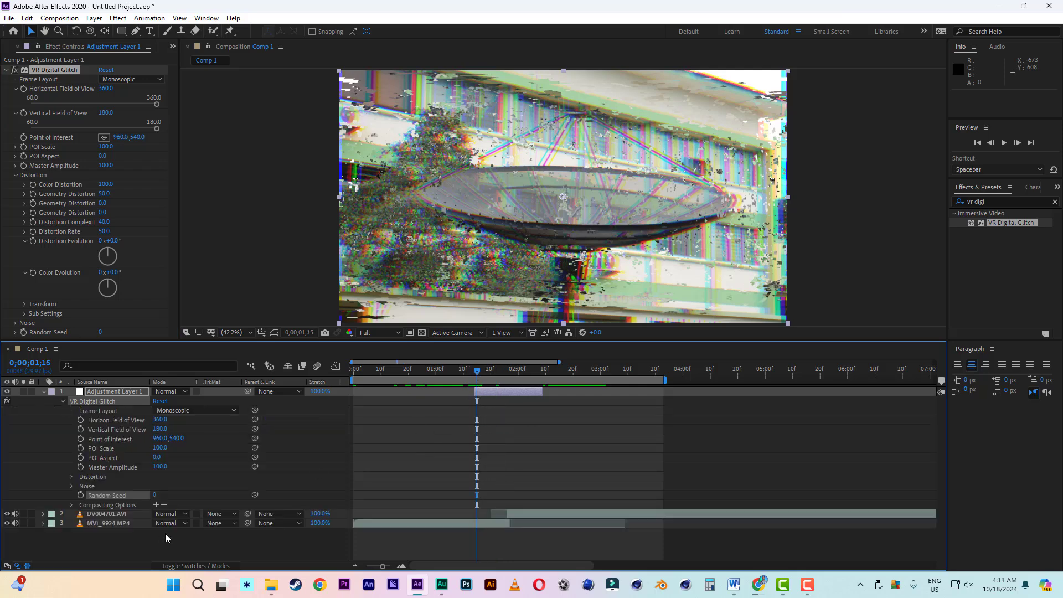
{"action": "left_click", "coordinate": [80, 496]}
- Keyframe Random Seed to 60 at 0;00;02;09 and move its first keyframe to 0;00;01;14, the adjustment layer's start
{"action": "left_click_drag", "start_coordinate": [479, 377], "coordinate": [544, 382]}
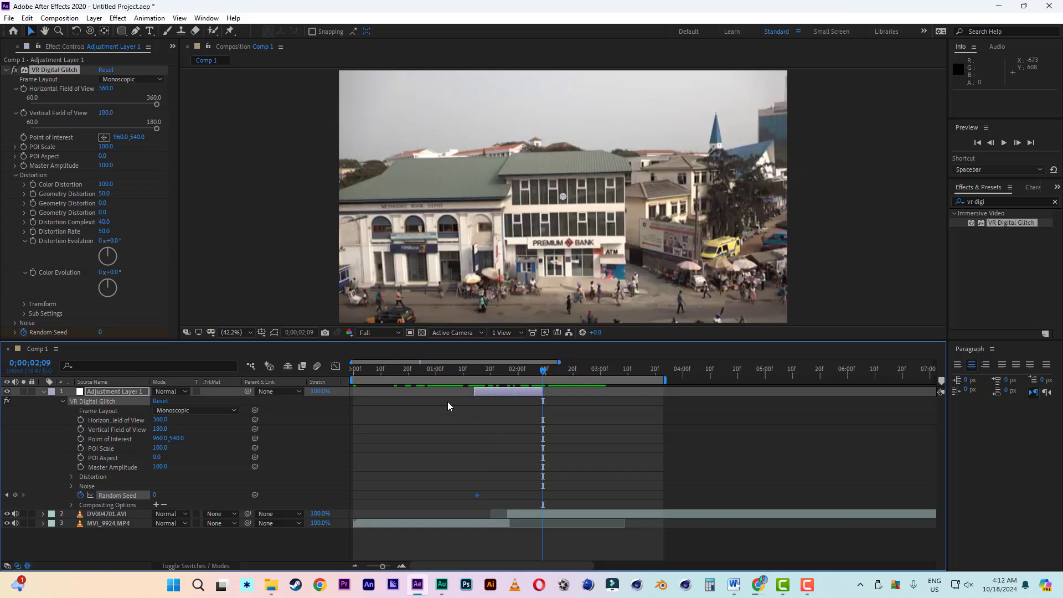
{"action": "left_click", "coordinate": [155, 495]}
{"action": "type", "text": "60"}
{"action": "left_click", "coordinate": [191, 498]}
{"action": "left_click", "coordinate": [478, 368]}
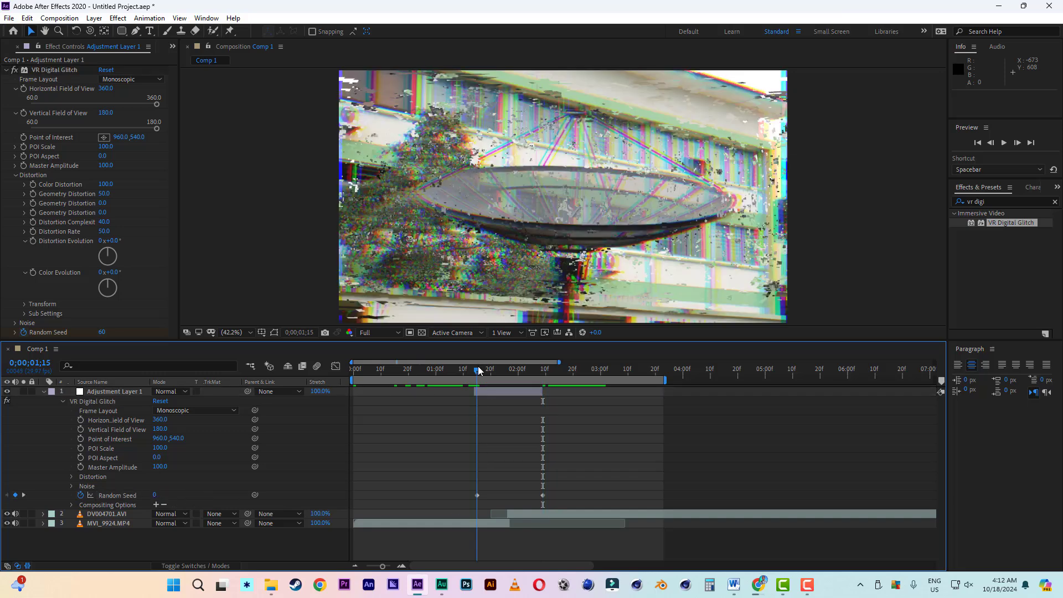
{"action": "left_click", "coordinate": [475, 495]}
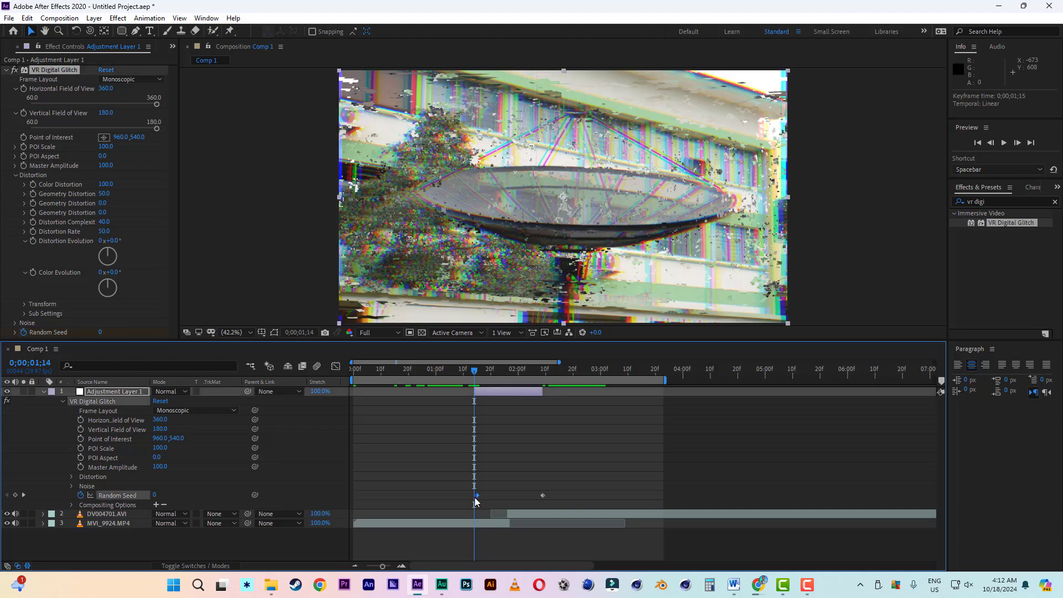
- Play back the animated glitch transition, restarting from 0;00;01;07
{"action": "key", "text": "space"}
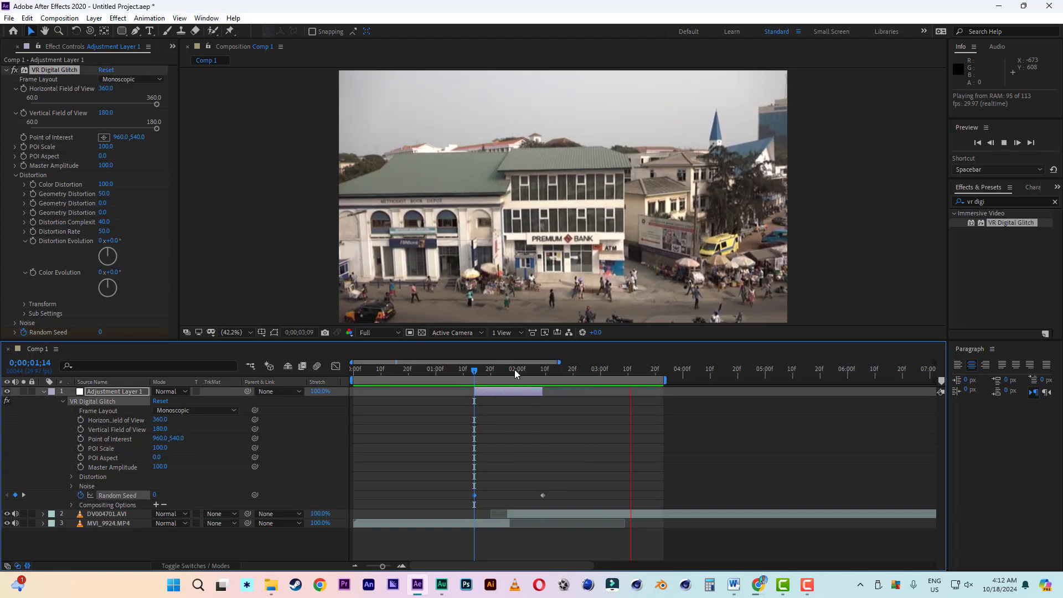
{"action": "left_click", "coordinate": [454, 368]}
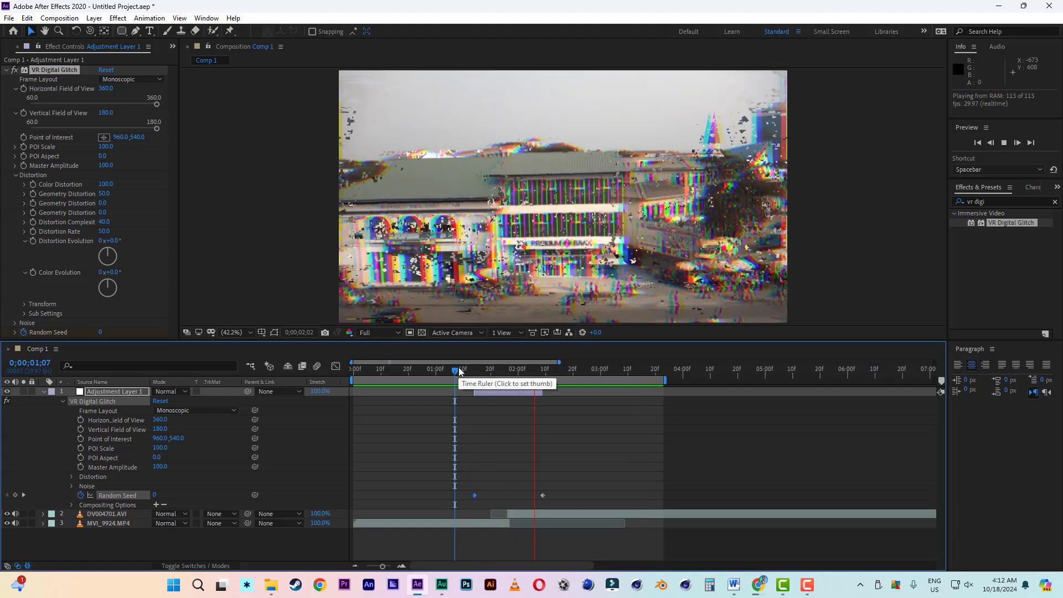
{"action": "key", "text": "space"}
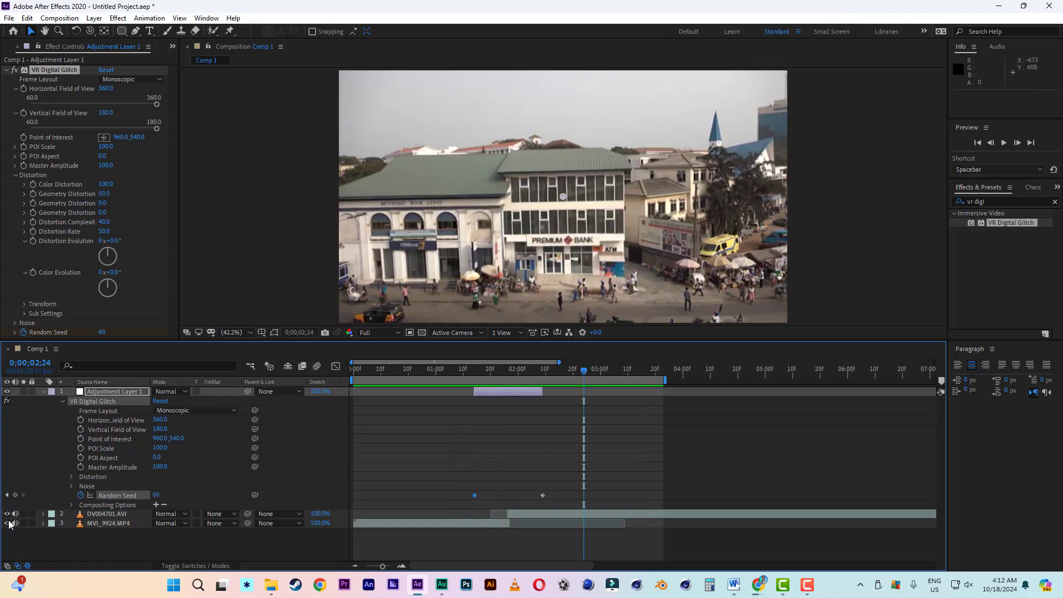
- Collapse the VR Digital Glitch effect and duplicate it three times on the adjustment layer, with the current time at 0;00;01;24
{"action": "left_click", "coordinate": [502, 378]}
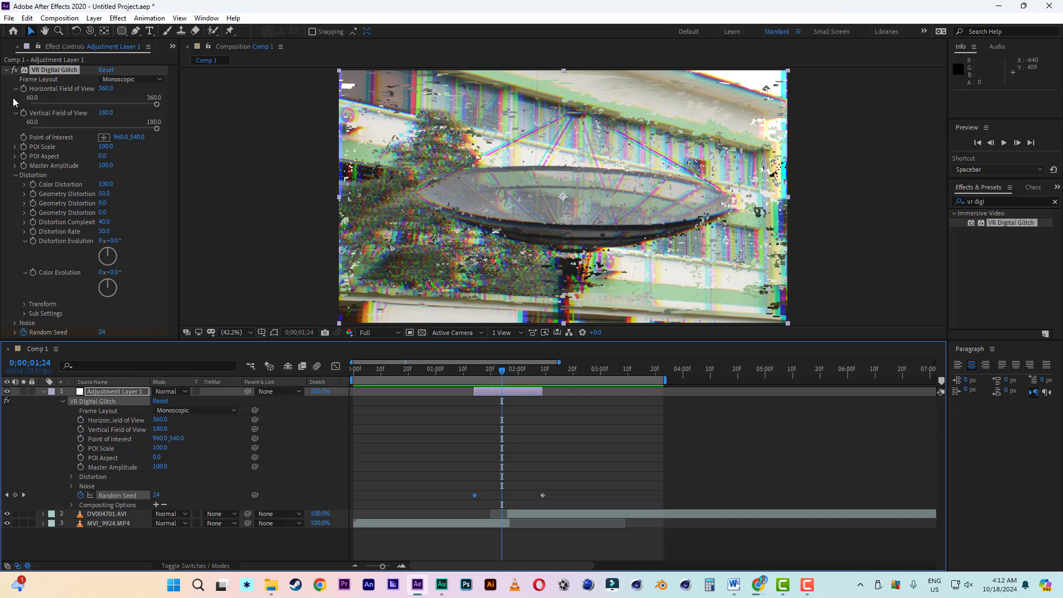
{"action": "left_click", "coordinate": [13, 70]}
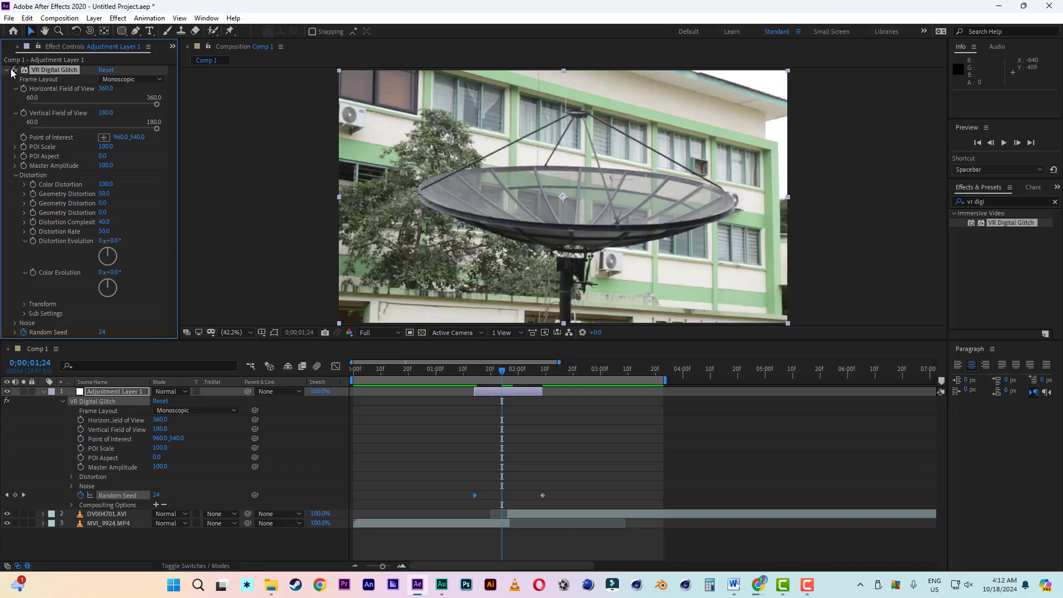
{"action": "left_click", "coordinate": [13, 70]}
{"action": "left_click", "coordinate": [6, 70]}
{"action": "left_click", "coordinate": [58, 70]}
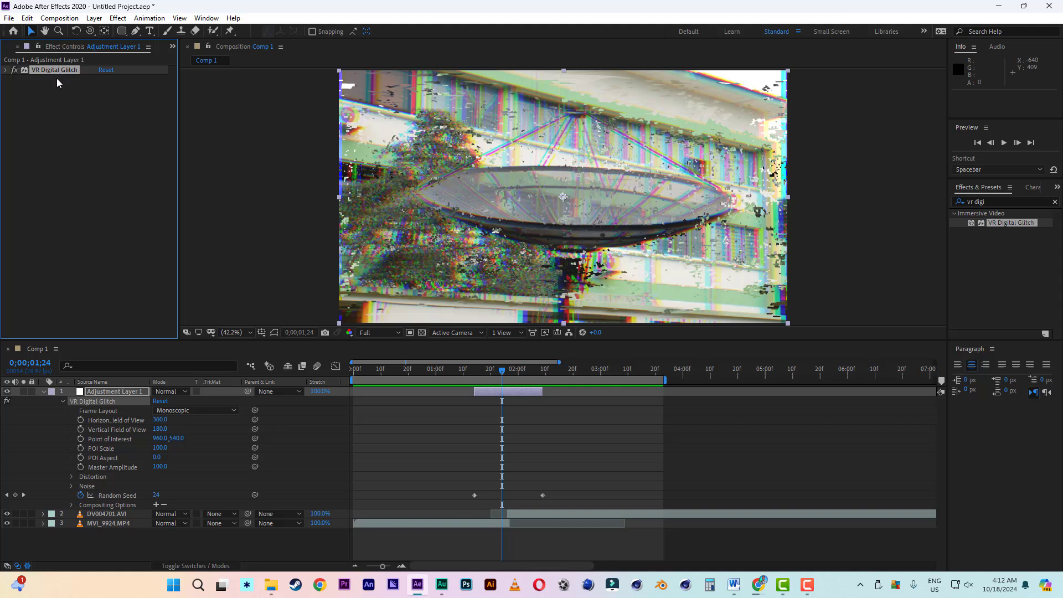
{"action": "key", "text": "ctrl+d"}
{"action": "key", "text": "ctrl+d"}
{"action": "key", "text": "ctrl+d"}
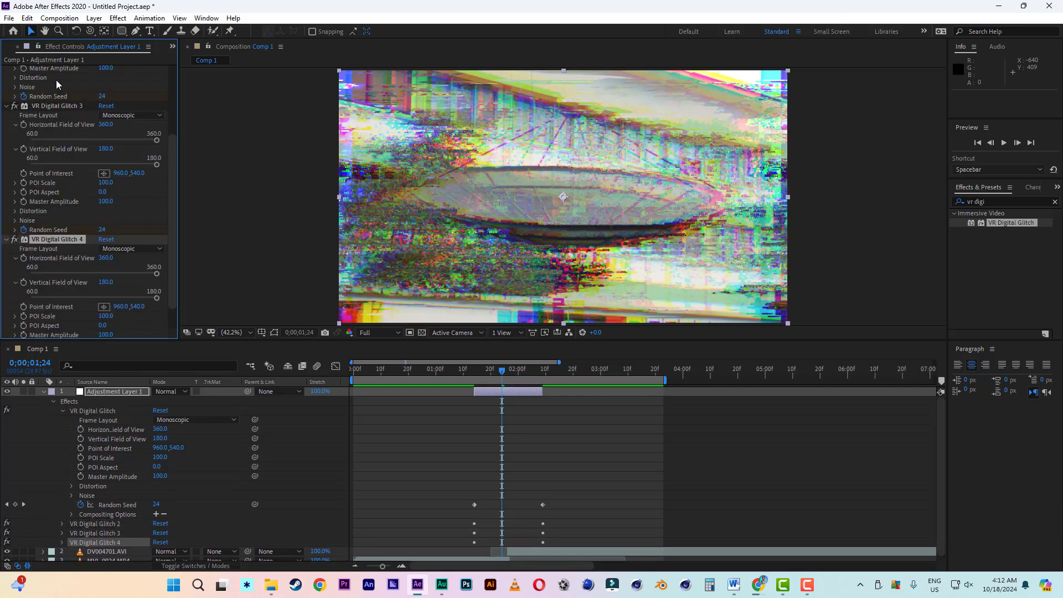
- Play back the transition with the stacked glitch effects from 0;00;01;03
{"action": "left_click", "coordinate": [444, 372]}
{"action": "key", "text": "space"}
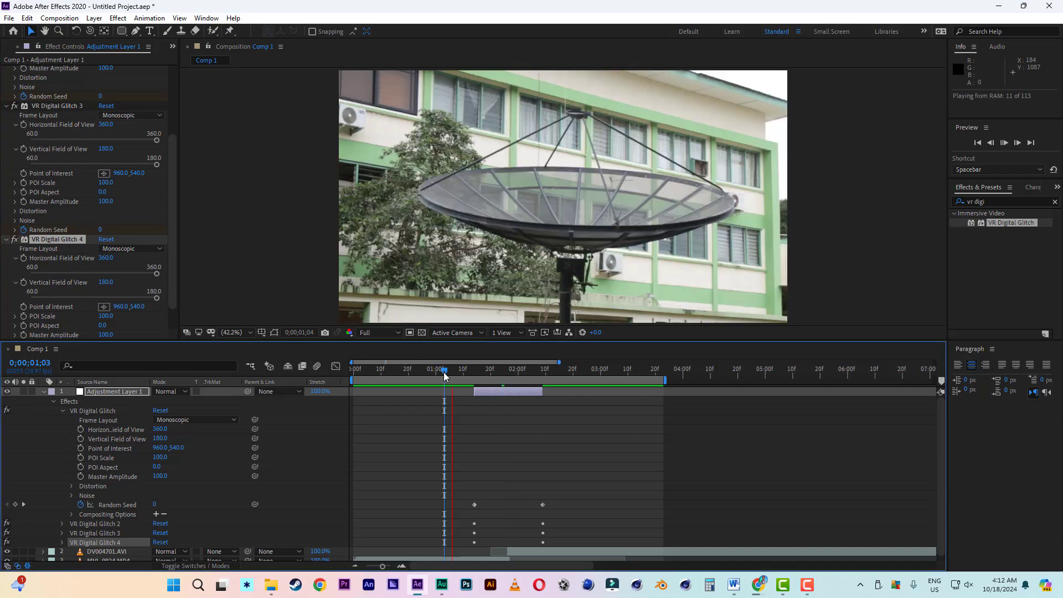
{"action": "key", "text": "space"}
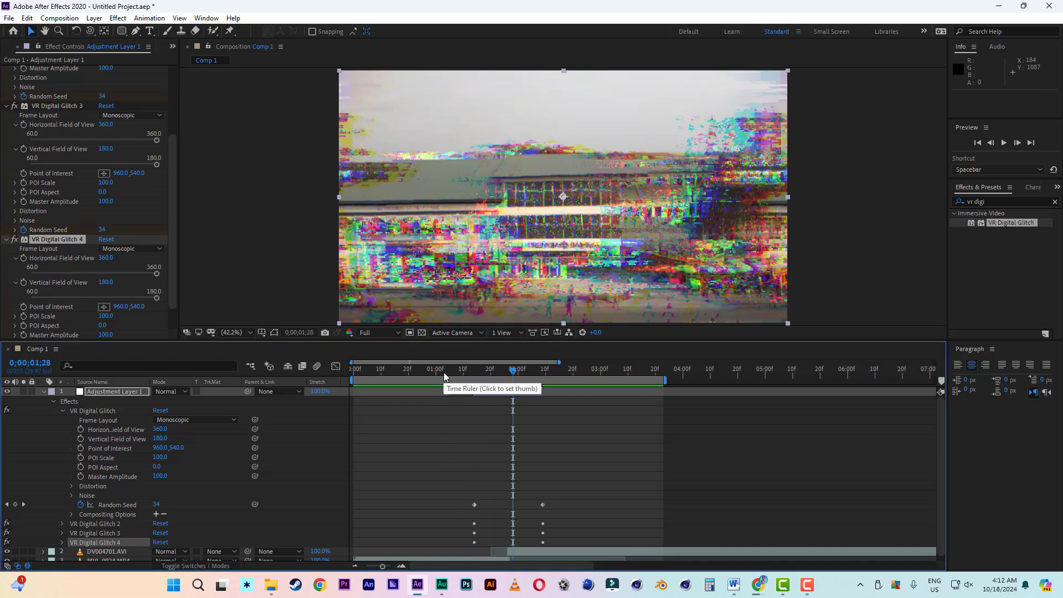
- Duplicate the VR Digital Glitch effect once more and collapse the settings of all five copies
{"action": "left_click", "coordinate": [57, 211]}
{"action": "key", "text": "ctrl+d"}
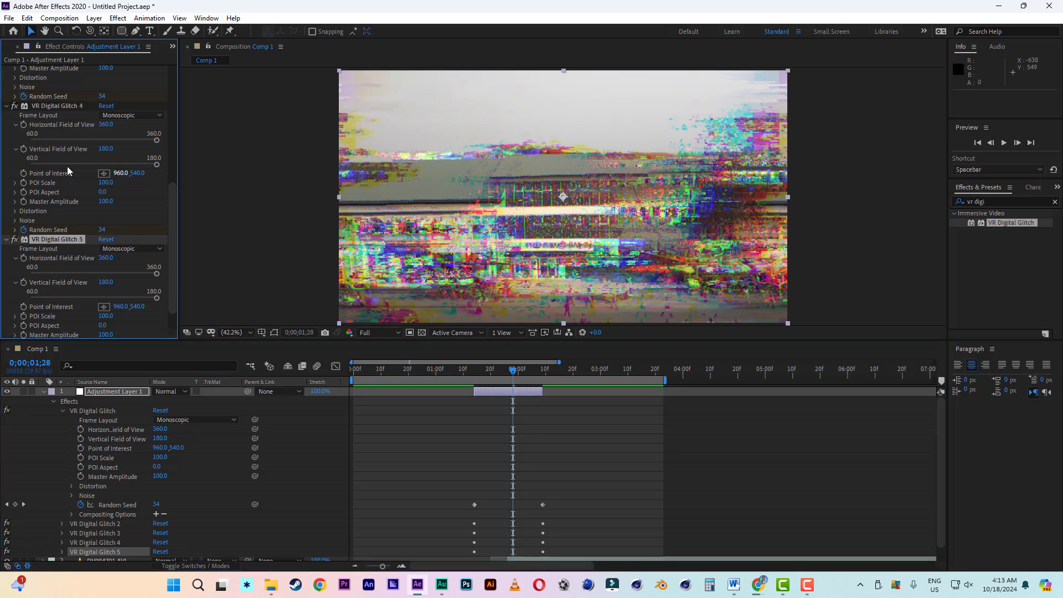
{"action": "left_click", "coordinate": [7, 108]}
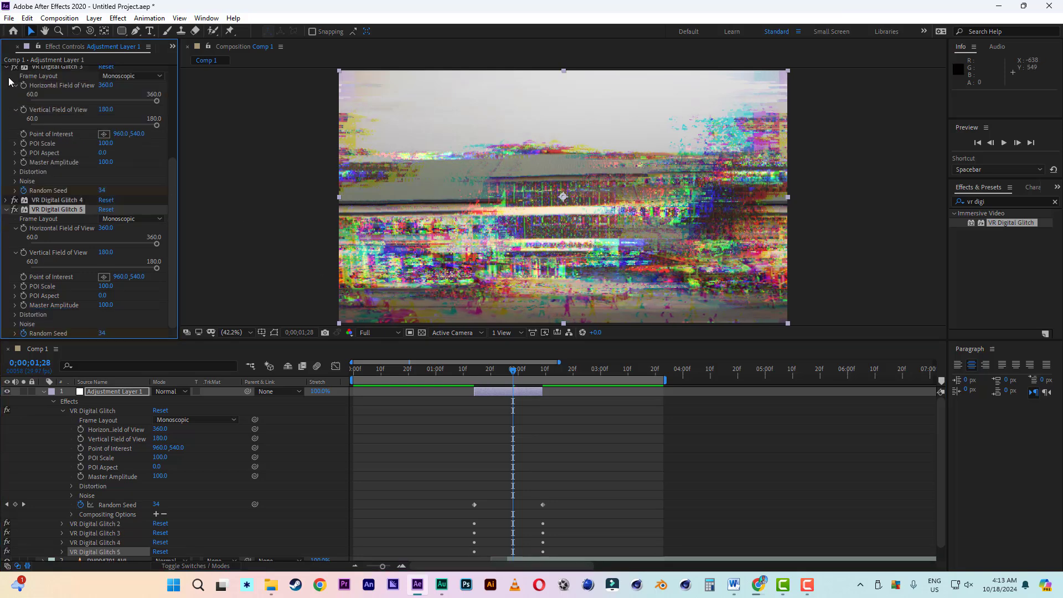
{"action": "left_click", "coordinate": [6, 67]}
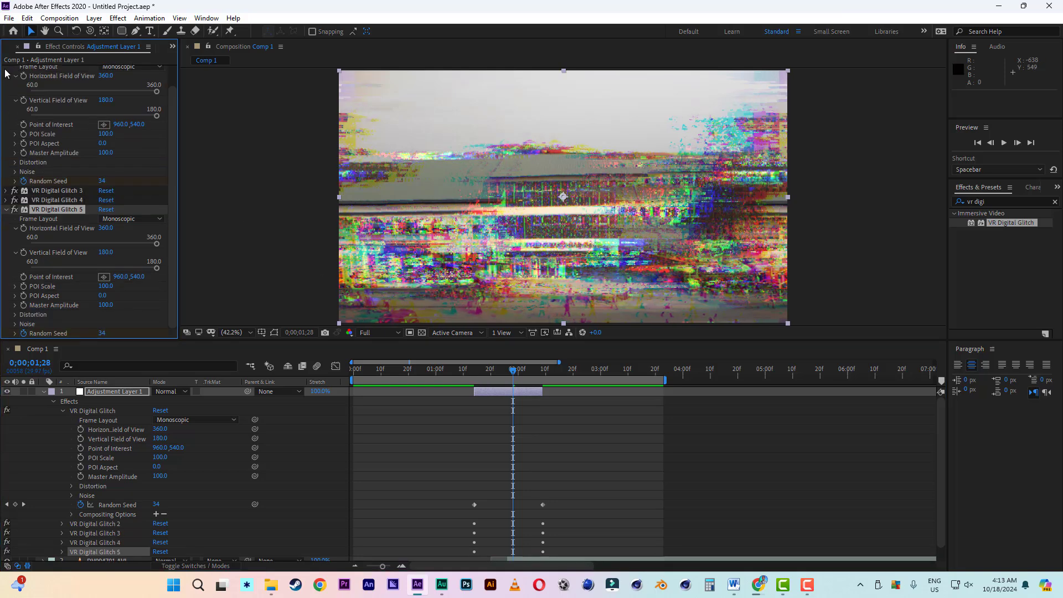
{"action": "left_click", "coordinate": [5, 210]}
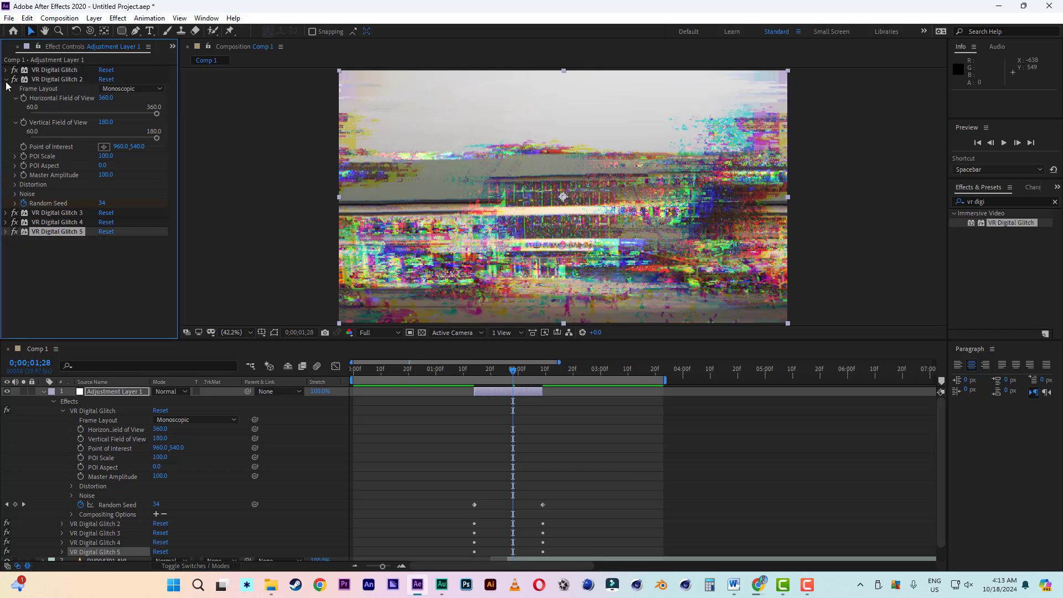
{"action": "left_click", "coordinate": [6, 80]}
{"action": "left_click", "coordinate": [63, 154]}
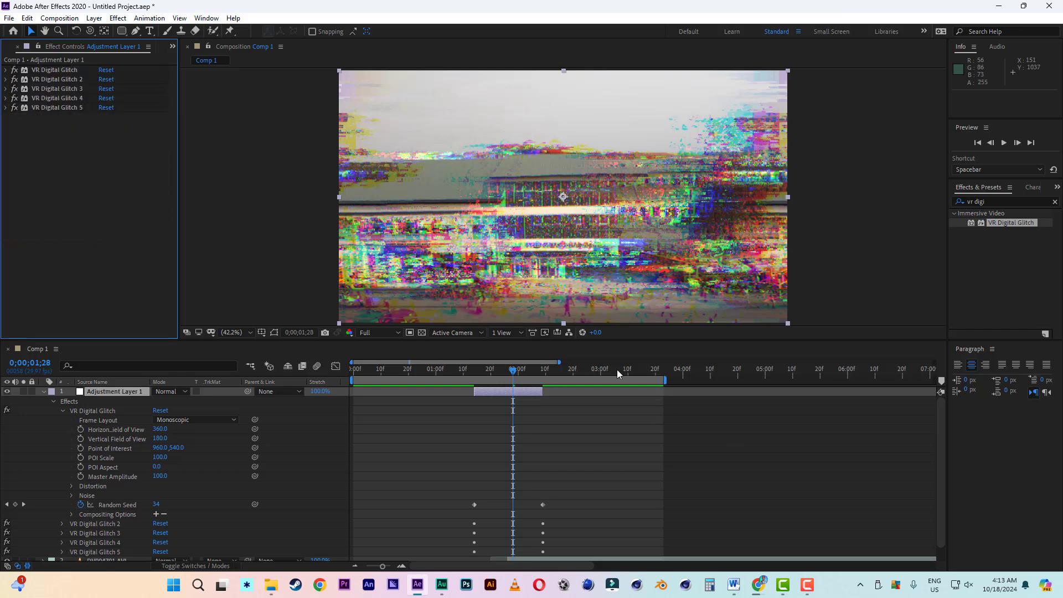
- Collapse the adjustment layer at 0;00;01;19, search the effects for "wiggle" and apply the Wiggle - position preset to it
{"action": "mouse_move", "coordinate": [470, 366]}
{"action": "left_mouse_down"}
{"action": "mouse_move", "coordinate": [461, 374]}
{"action": "mouse_move", "coordinate": [488, 375]}
{"action": "left_mouse_up"}
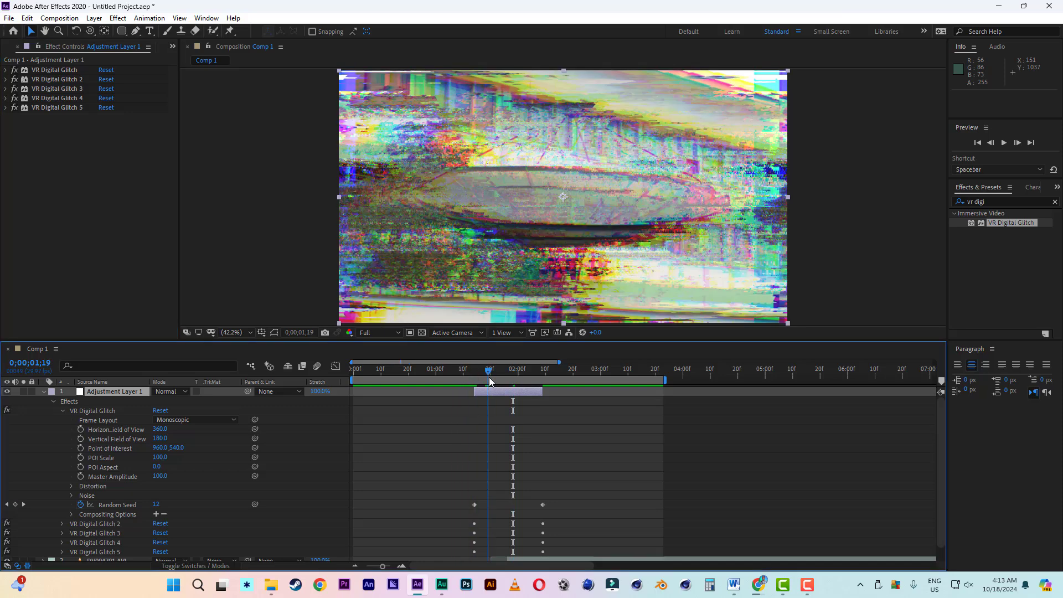
{"action": "left_click", "coordinate": [41, 392]}
{"action": "left_click", "coordinate": [988, 201]}
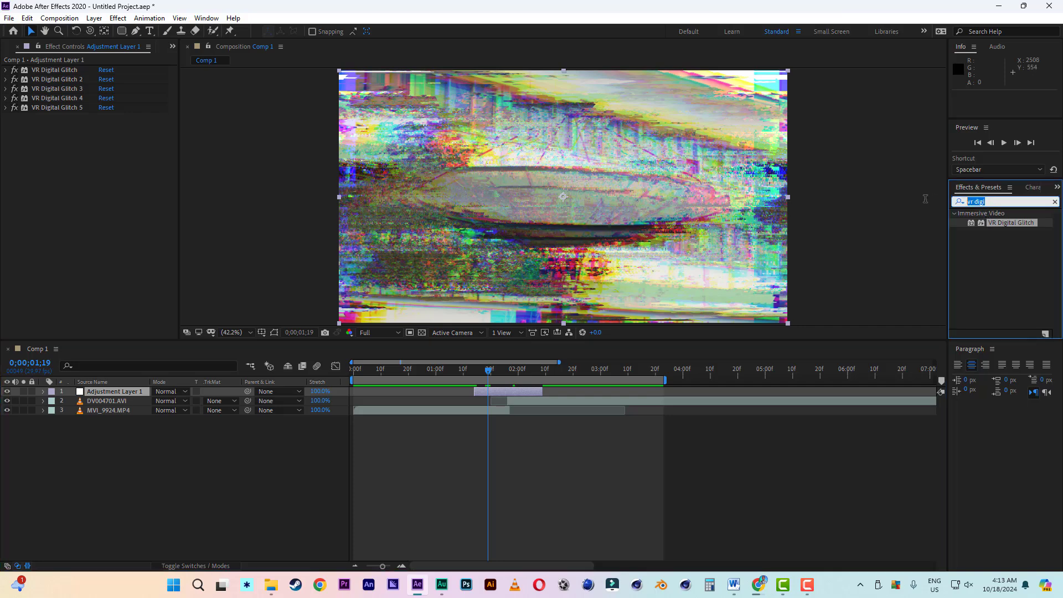
{"action": "type", "text": "wigg"}
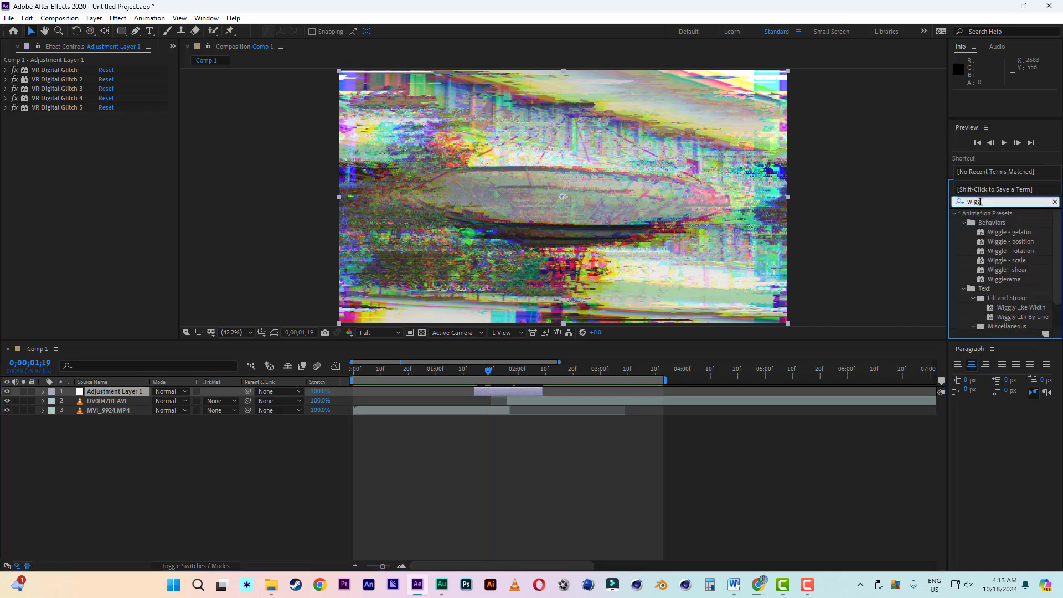
{"action": "type", "text": "le"}
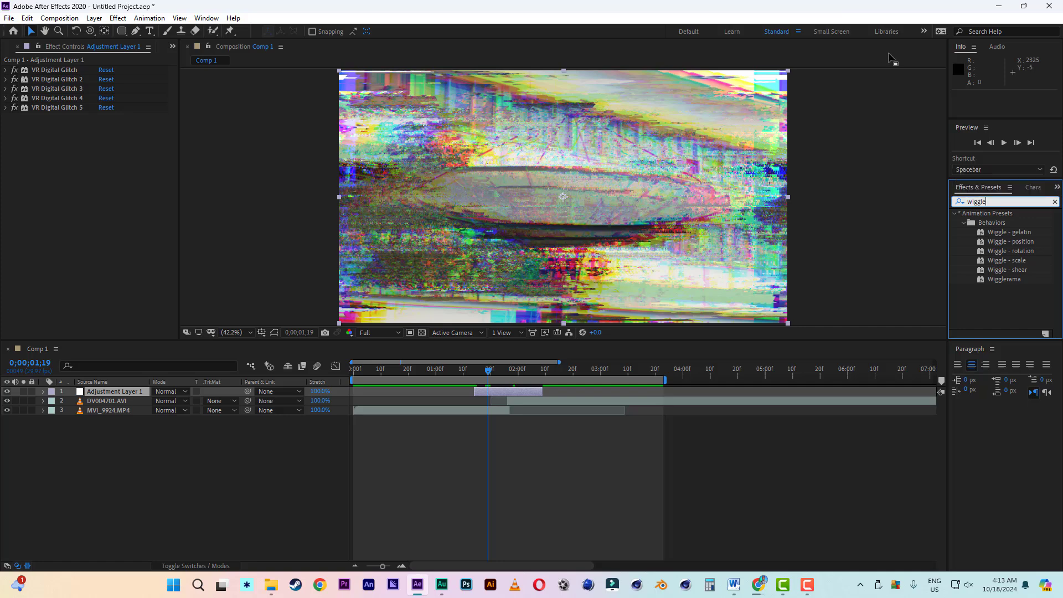
{"action": "double_click", "coordinate": [1016, 244]}
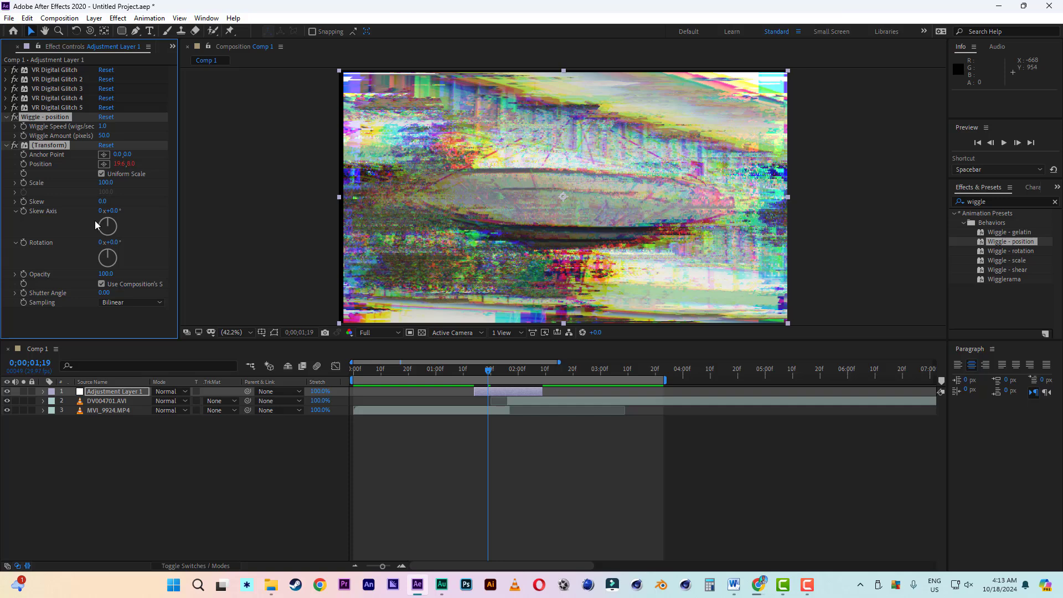
- Set the Wiggle - position effect's Wiggle Speed to 30 wigs/sec
{"action": "left_click", "coordinate": [103, 127]}
{"action": "type", "text": "30"}
{"action": "key", "text": "Return"}
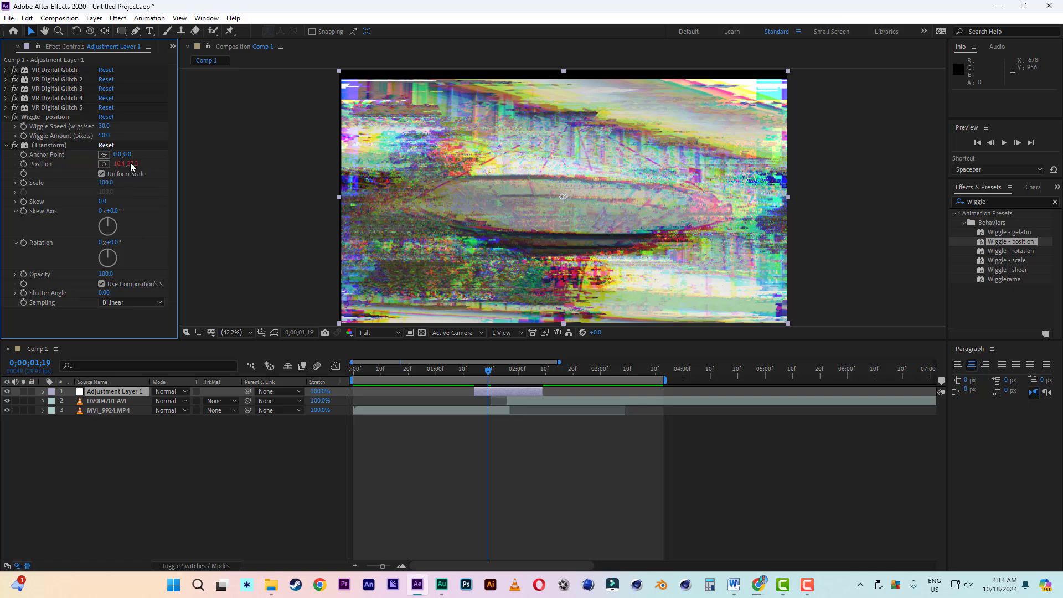
{"action": "left_click", "coordinate": [104, 136]}
{"action": "type", "text": "250"}
{"action": "key", "text": "Return"}
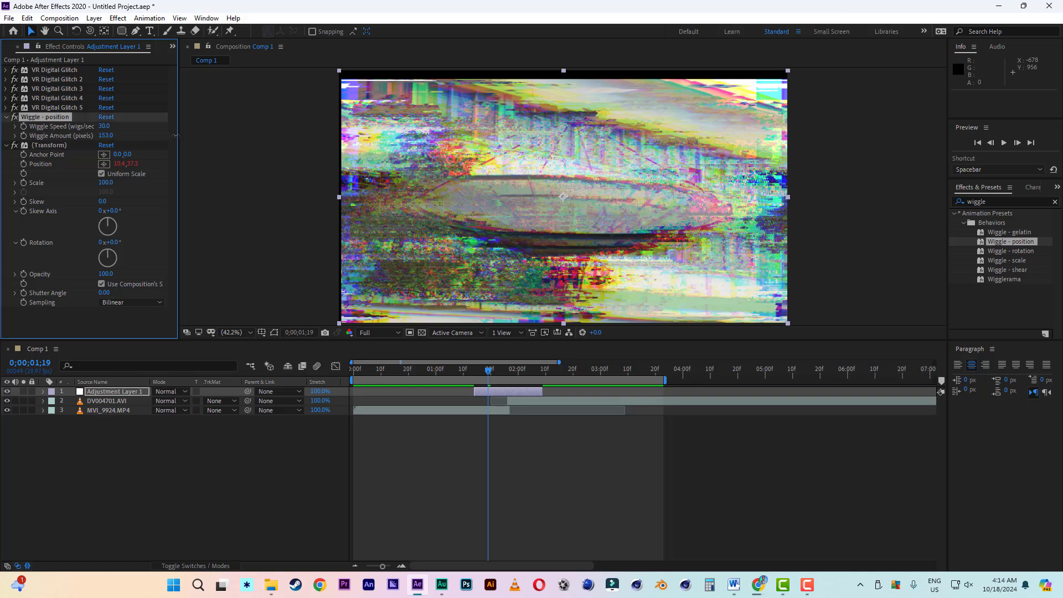
- Set the Wiggle - position effect's Wiggle Amount to 100 pixels
{"action": "left_click", "coordinate": [106, 136]}
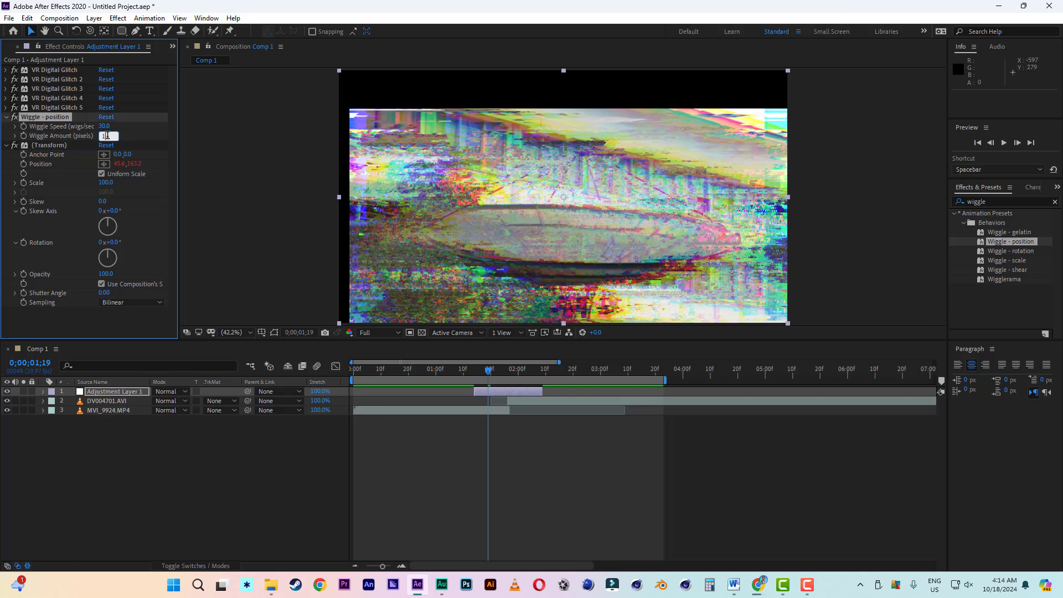
{"action": "type", "text": "100"}
{"action": "key", "text": "Return"}
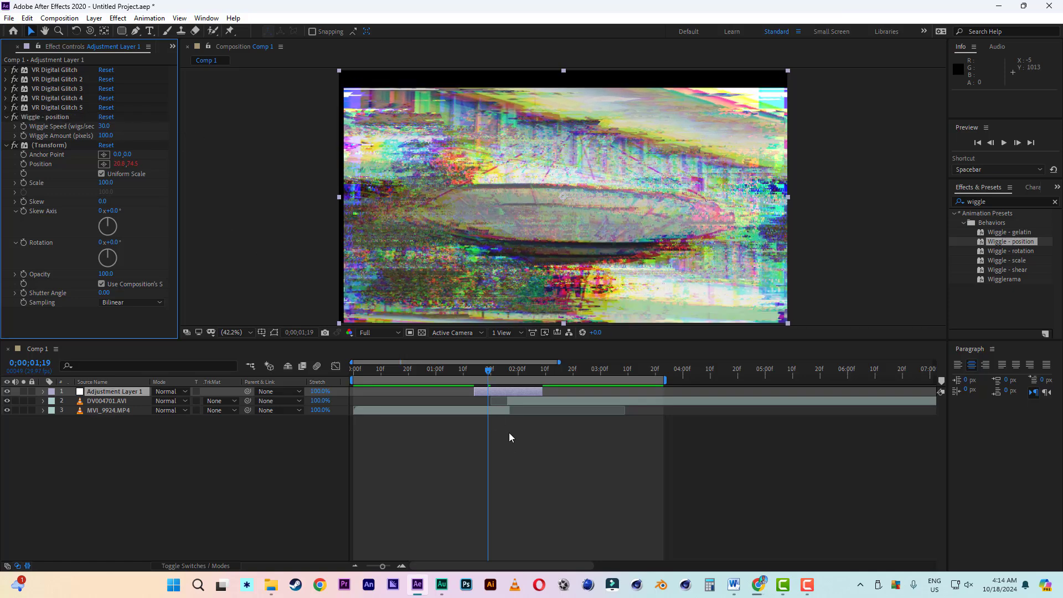
- Play back the wiggling glitch transition from 0;00;01;12 and again from 0;00;01;15
{"action": "left_click", "coordinate": [469, 373]}
{"action": "key", "text": "space"}
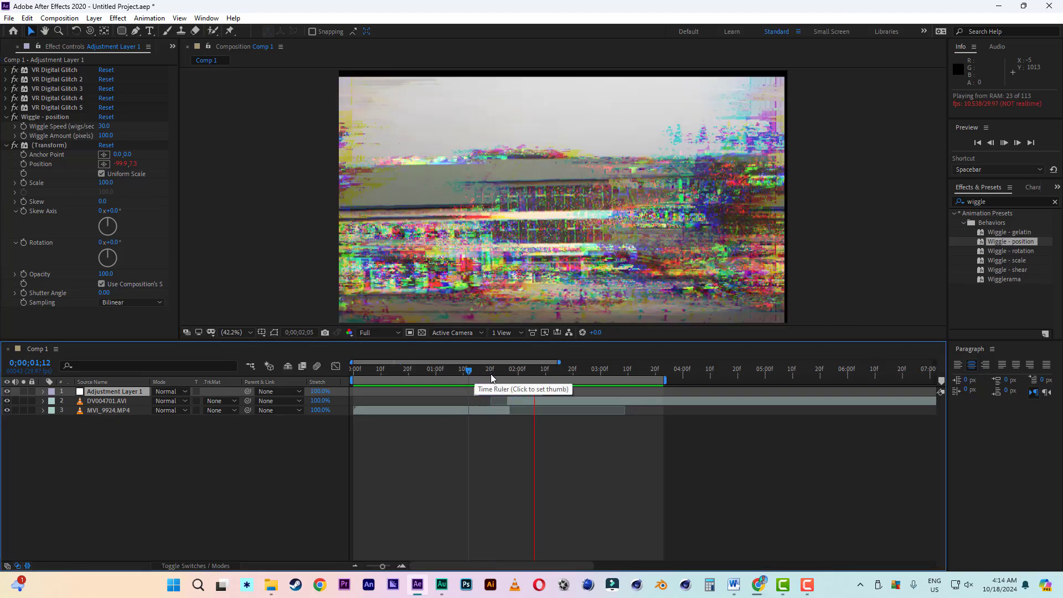
{"action": "key", "text": "space"}
{"action": "left_click", "coordinate": [476, 371]}
{"action": "key", "text": "space"}
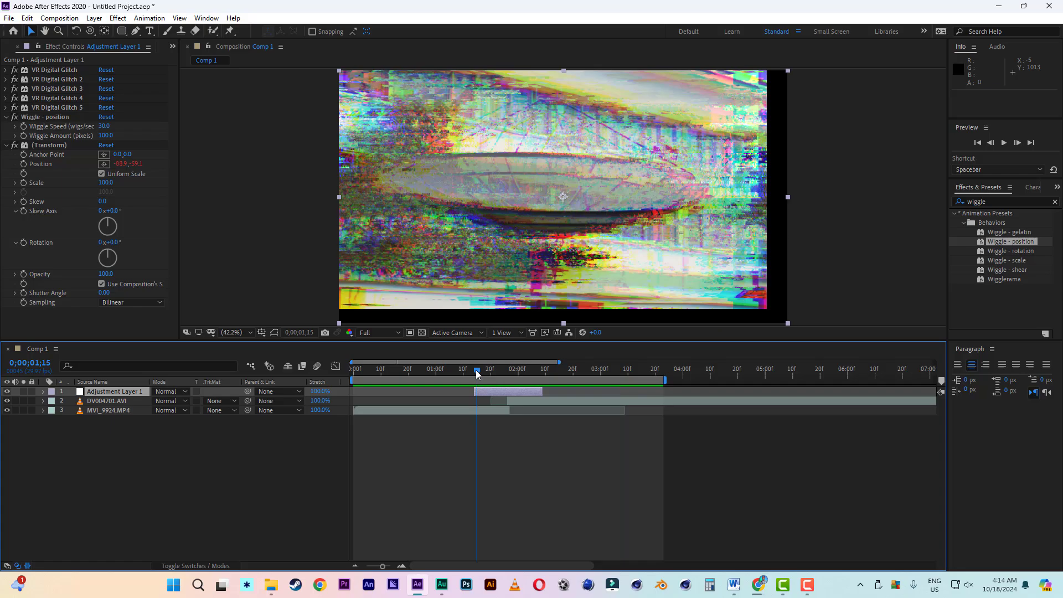
{"action": "key", "text": "space"}
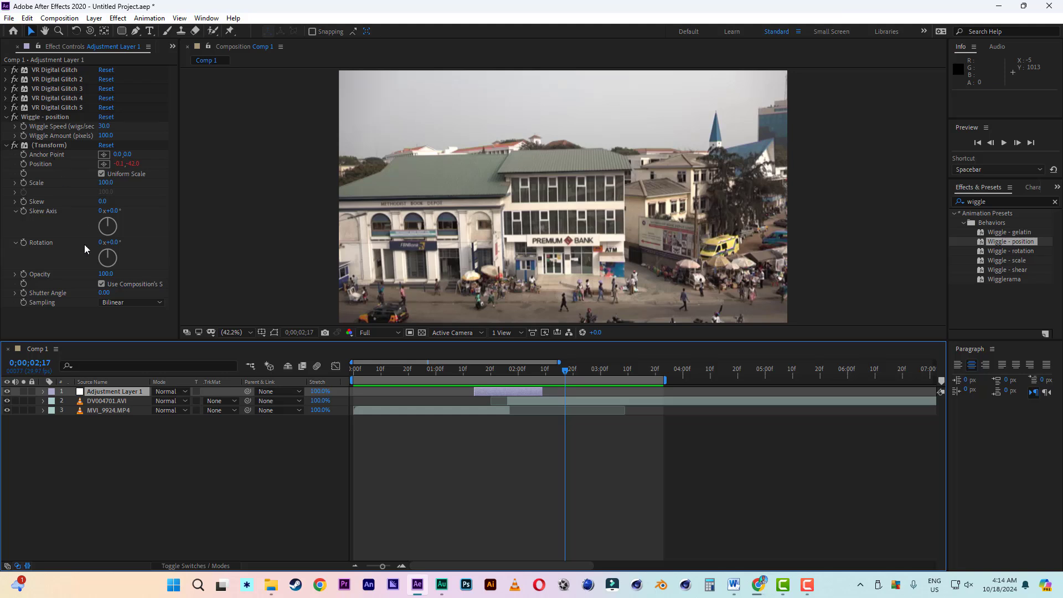
- Turn off Use Composition's Shutter Angle in the wiggle preset's Transform effect and go to 0;00;01;28 to check the glitch frame
{"action": "left_click", "coordinate": [102, 284]}
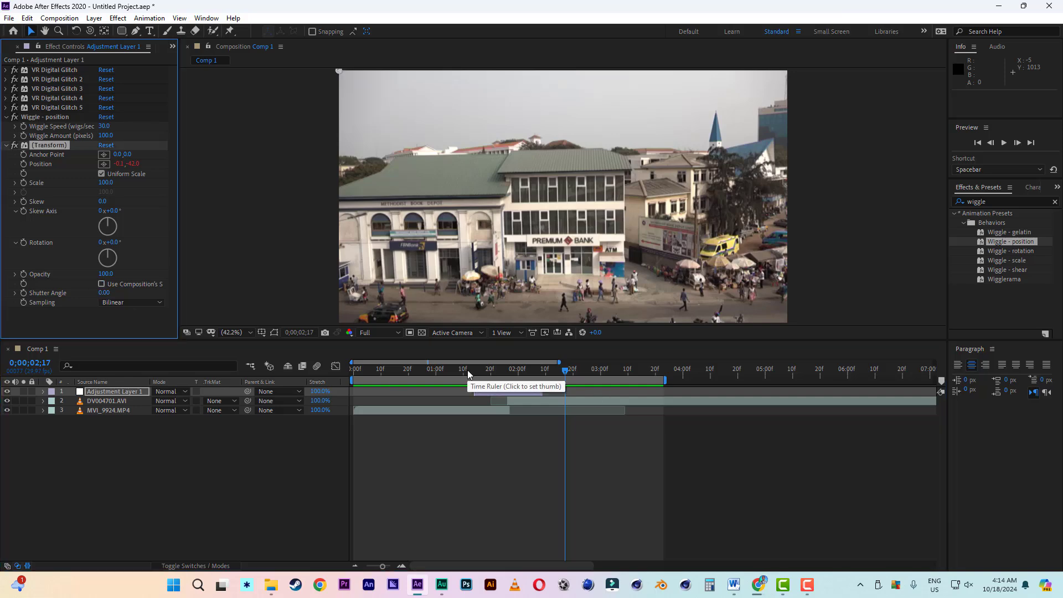
{"action": "left_click", "coordinate": [514, 369]}
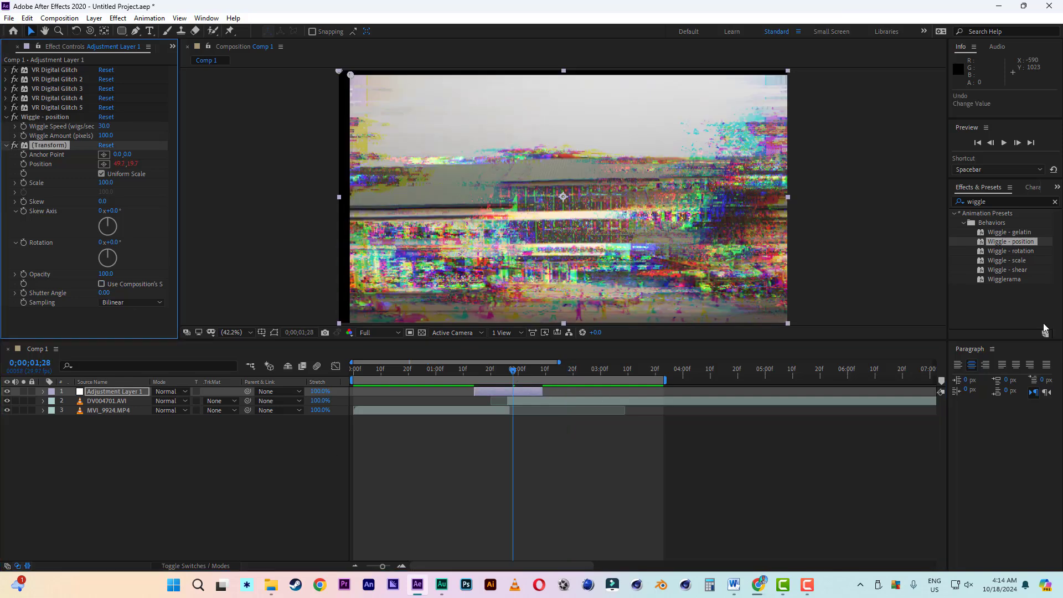
- Search the effects for "transfor", apply the Transform effect to the adjustment layer and set its Scale to 120
{"action": "left_click", "coordinate": [1008, 200]}
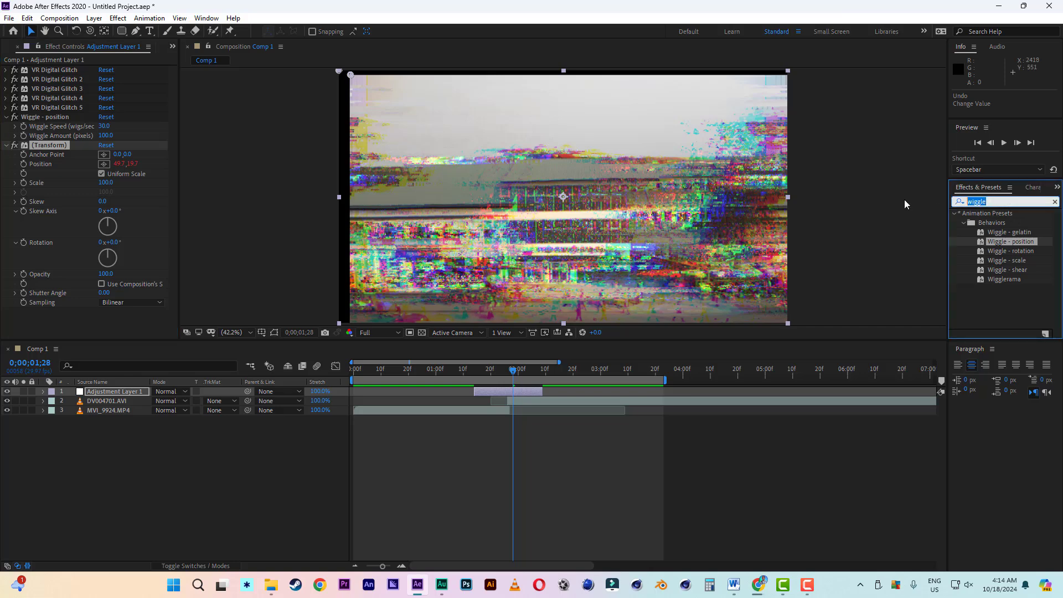
{"action": "type", "text": "transfor"}
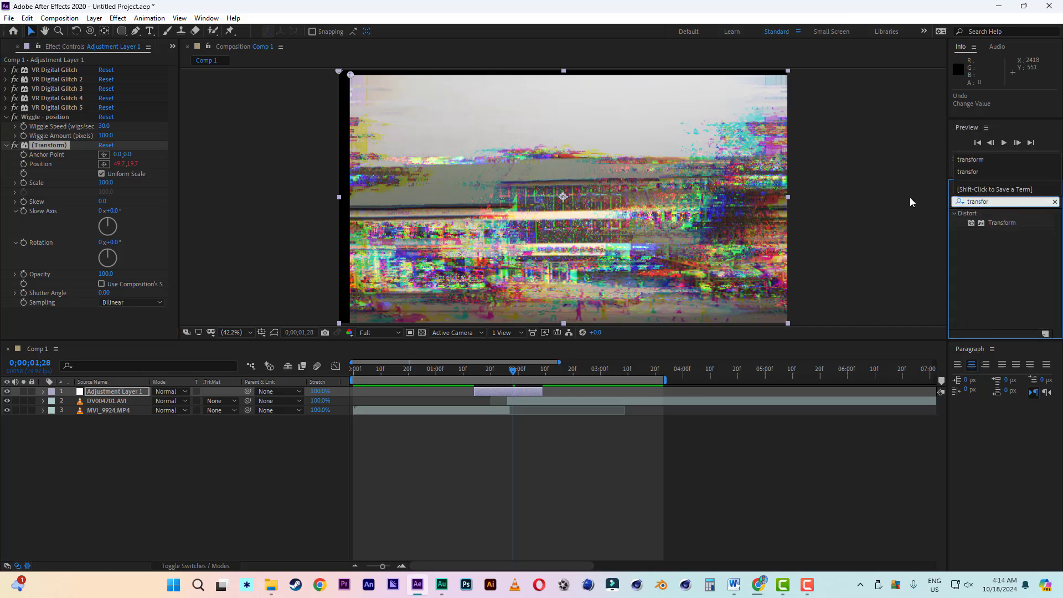
{"action": "double_click", "coordinate": [1001, 221]}
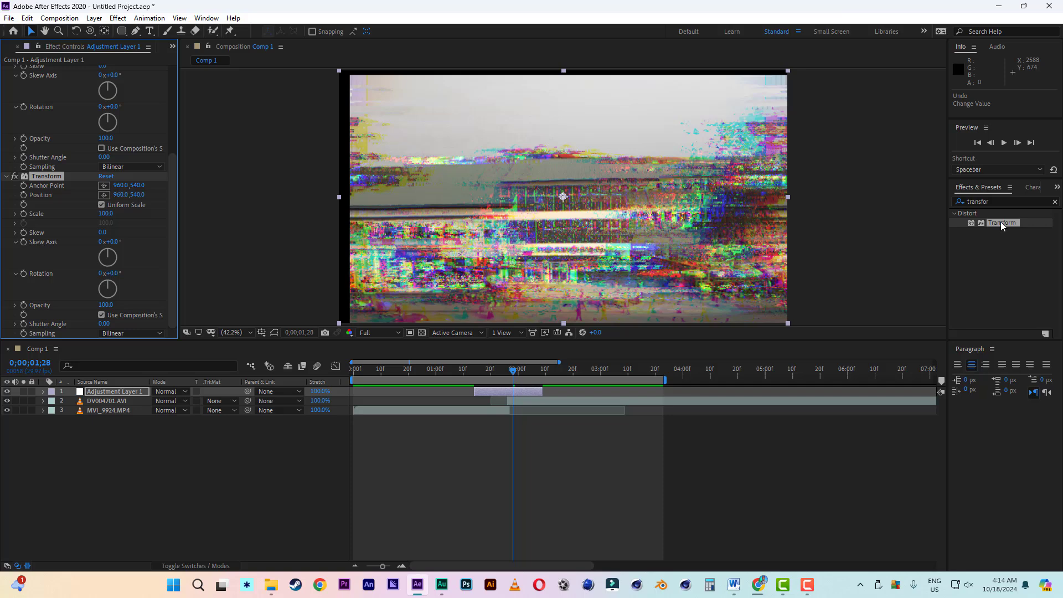
{"action": "left_click_drag", "start_coordinate": [115, 214], "coordinate": [128, 213]}
{"action": "left_click", "coordinate": [104, 214]}
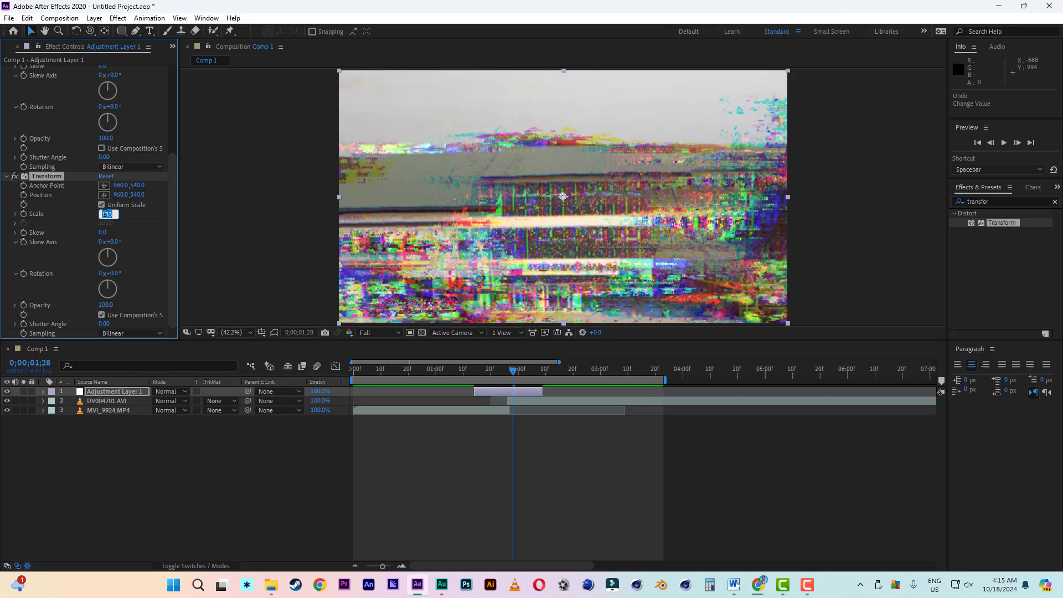
{"action": "key", "text": "Return"}
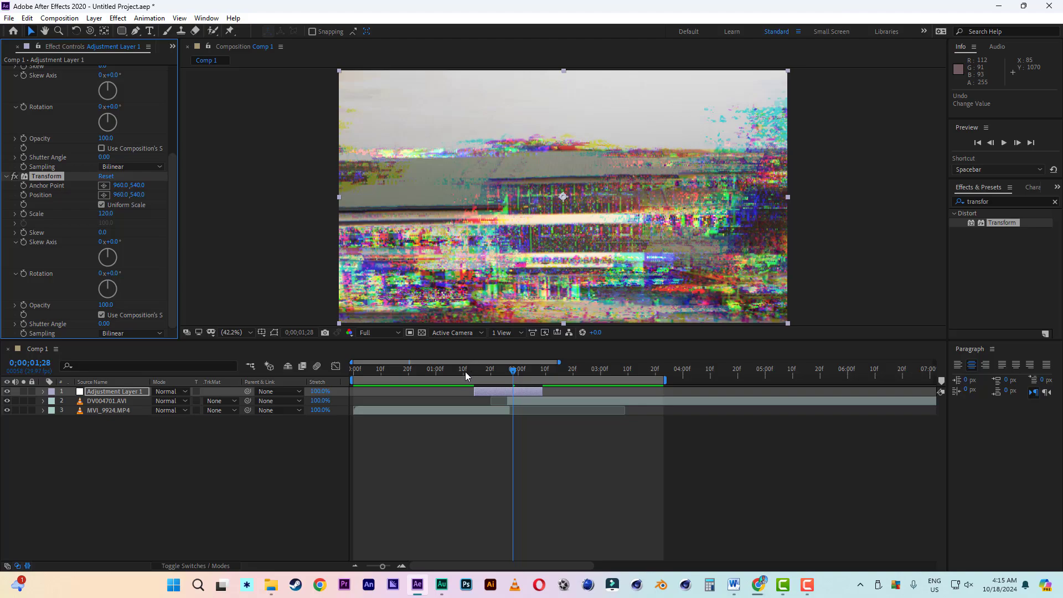
- Play back the scaled glitch transition from 0;00;01;07 and again from 0;00;00;27
{"action": "left_click", "coordinate": [455, 370]}
{"action": "key", "text": "space"}
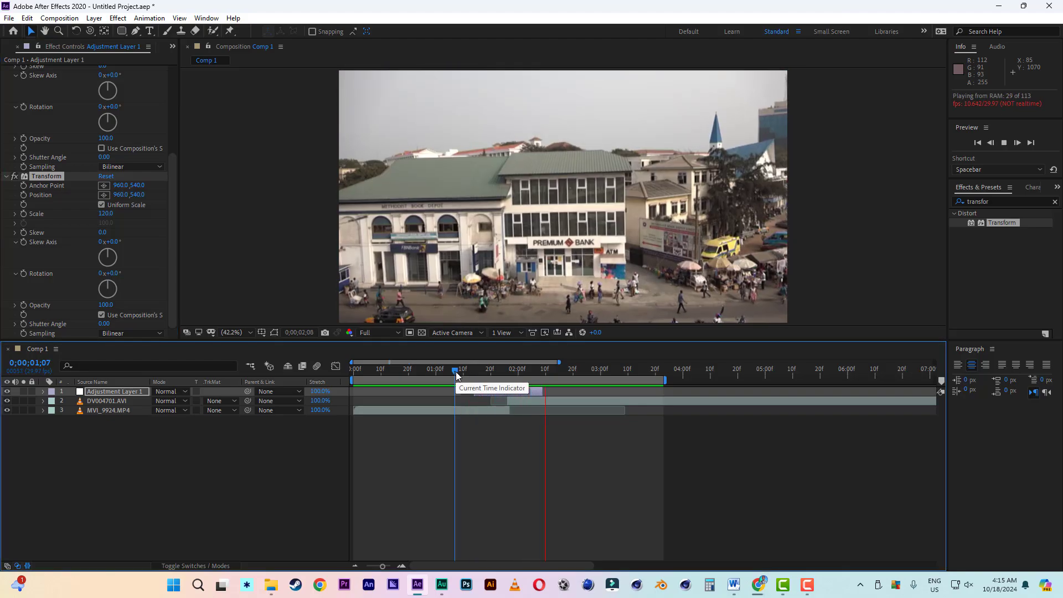
{"action": "left_click", "coordinate": [429, 371]}
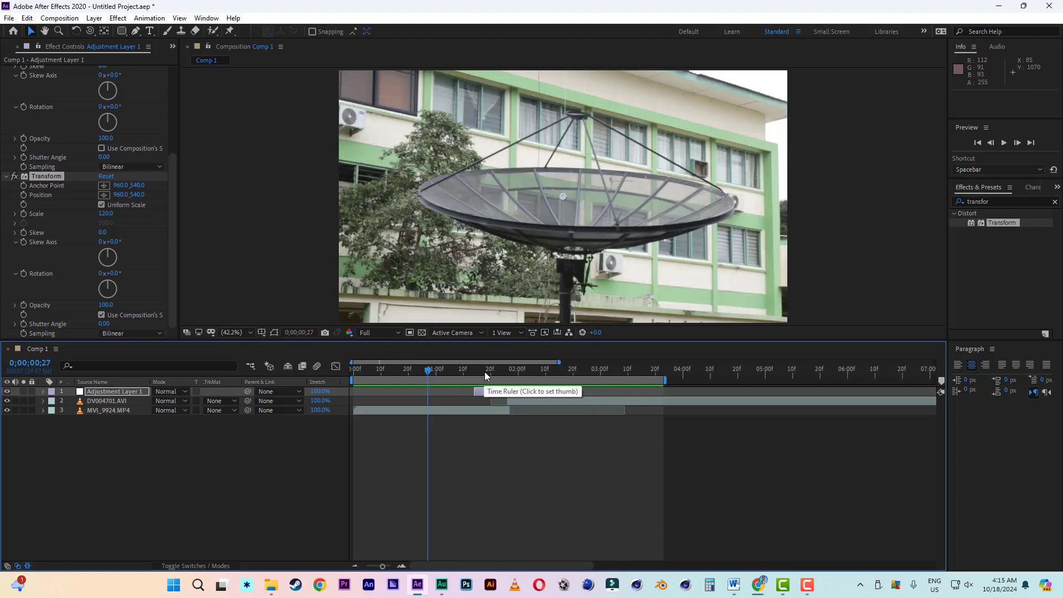
{"action": "key", "text": "space"}
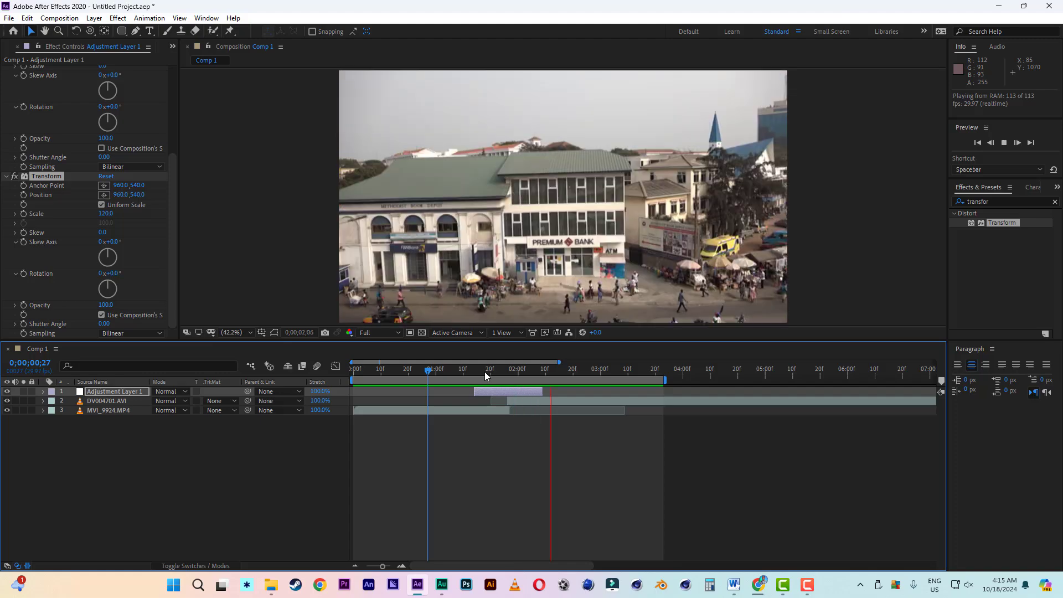
{"action": "key", "text": "space"}
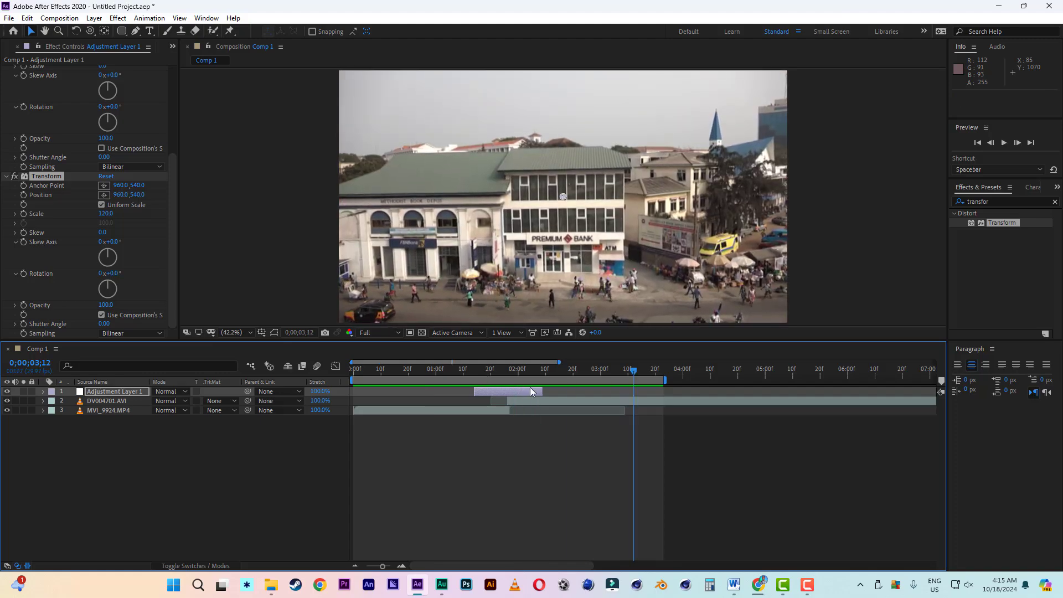
- Shorten the adjustment layer to run from 0;00;01;21 to 0;00;02;01 and play back the transition from 0;00;01;16 and 0;00;01;14
{"action": "left_click_drag", "start_coordinate": [475, 391], "coordinate": [523, 392]}
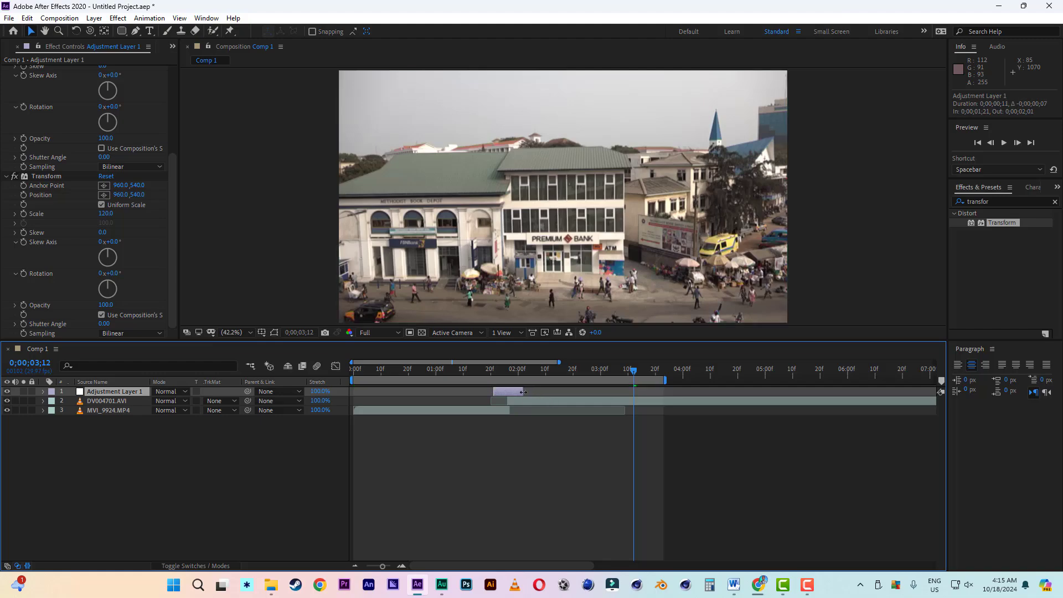
{"action": "left_click", "coordinate": [480, 372]}
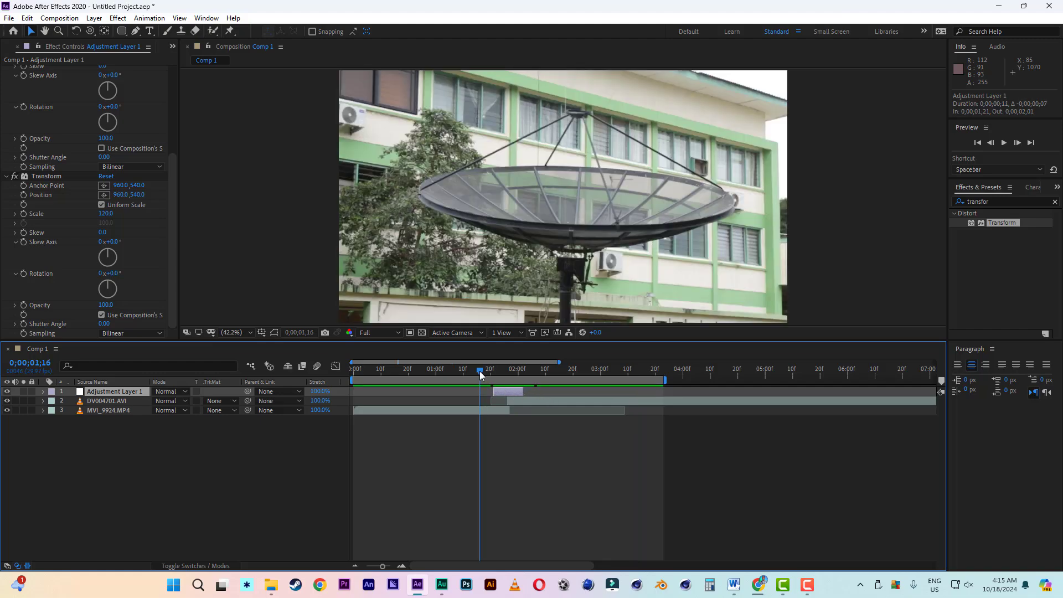
{"action": "key", "text": "space"}
{"action": "left_click", "coordinate": [474, 370]}
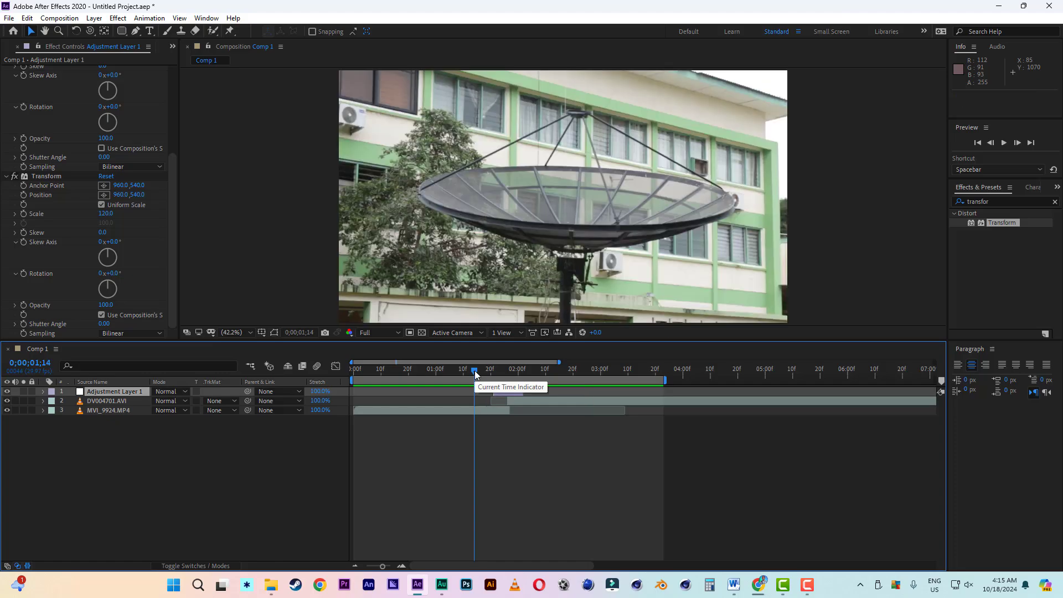
{"action": "key", "text": "space"}
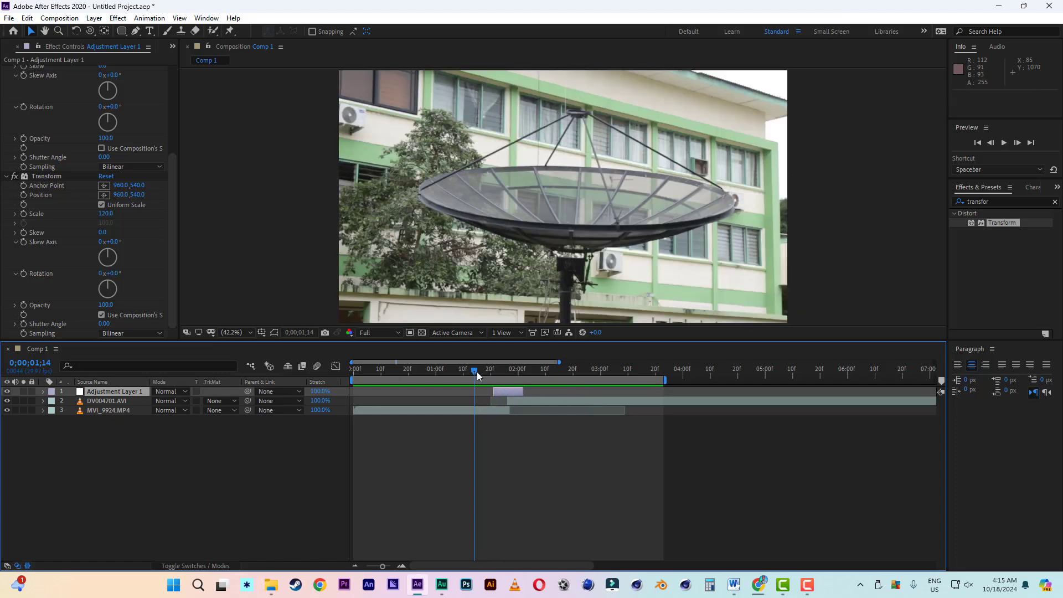
{"action": "key", "text": "space"}
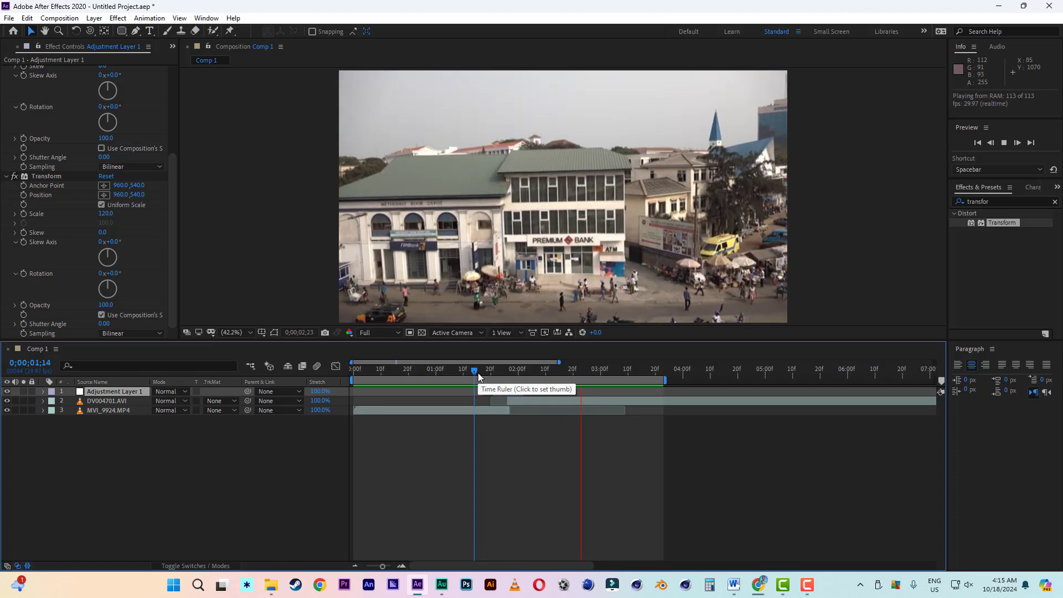
{"action": "left_click", "coordinate": [478, 374]}
{"action": "key", "text": "space"}
- Go to 0;00;01;25 and set the Wiggle - position effect's Wiggle Speed to 60 wigs/sec
{"action": "left_click_drag", "start_coordinate": [478, 373], "coordinate": [505, 376]}
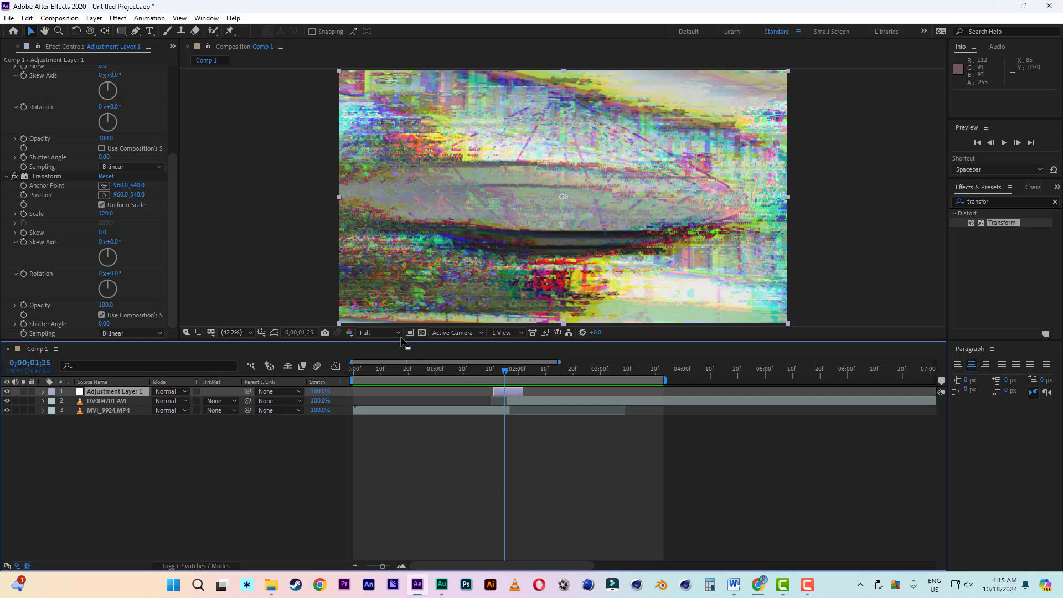
{"action": "left_click_drag", "start_coordinate": [173, 244], "coordinate": [186, 166]}
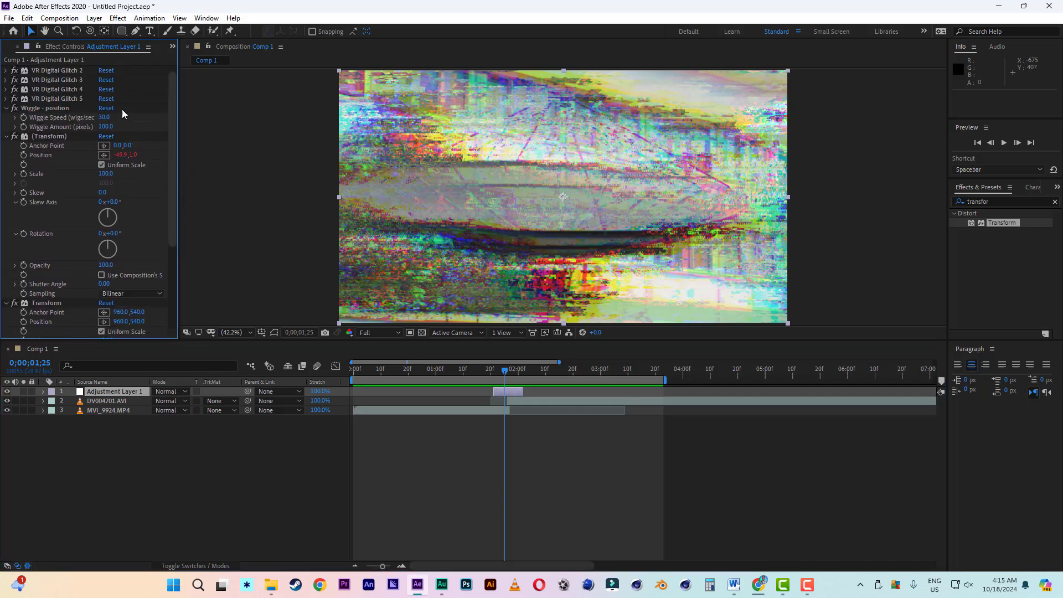
{"action": "left_click", "coordinate": [103, 117]}
{"action": "type", "text": "60"}
{"action": "key", "text": "Return"}
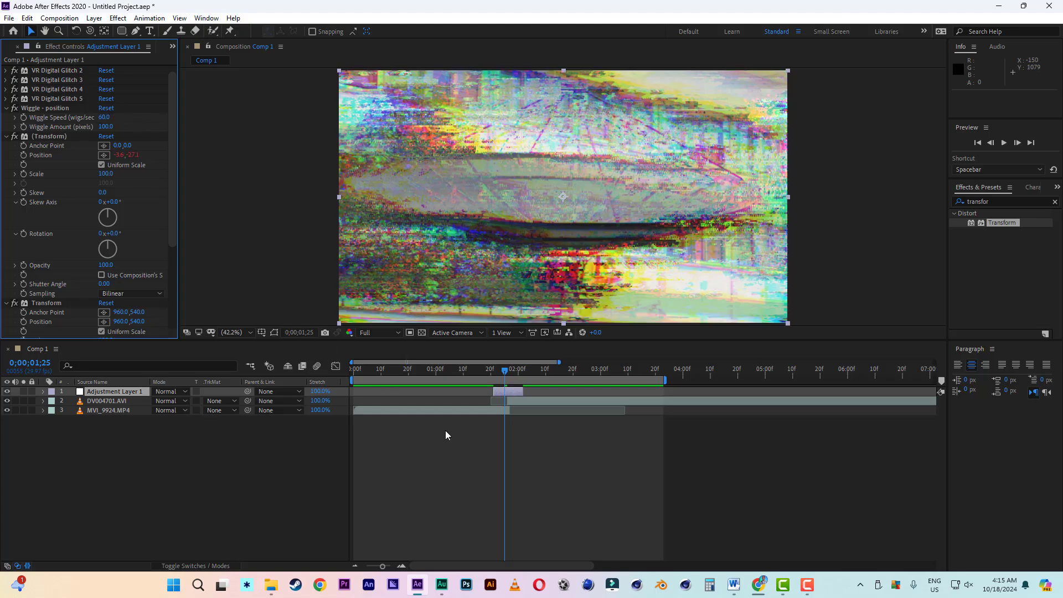
- Play back the faster wiggle transition from 0;00;01;19, 0;00;01;14 and 0;00;01;11
{"action": "left_click", "coordinate": [489, 371]}
{"action": "key", "text": "space"}
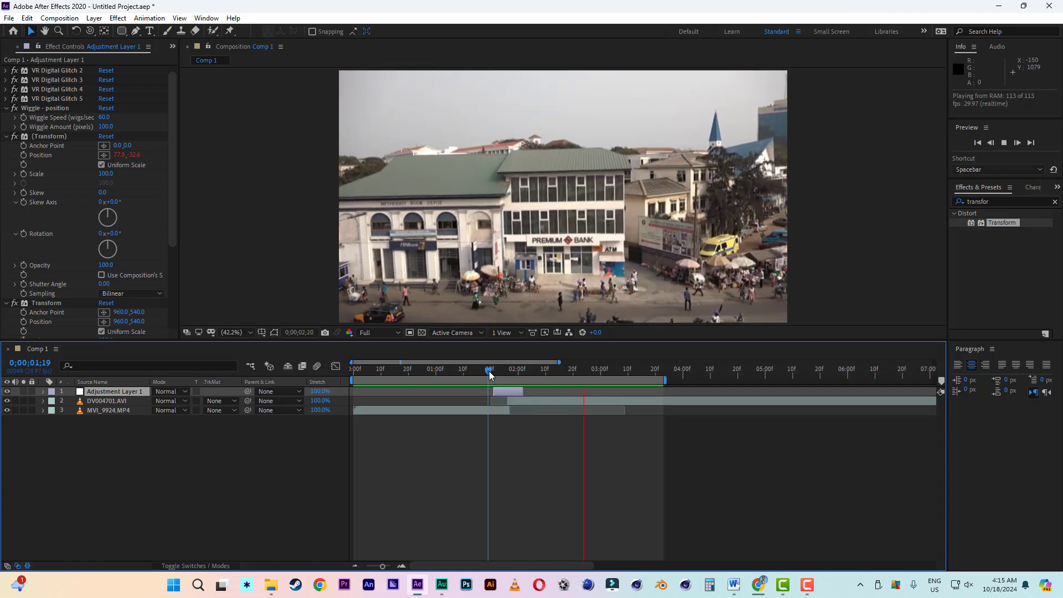
{"action": "key", "text": "space"}
{"action": "left_click_drag", "start_coordinate": [489, 374], "coordinate": [475, 373]}
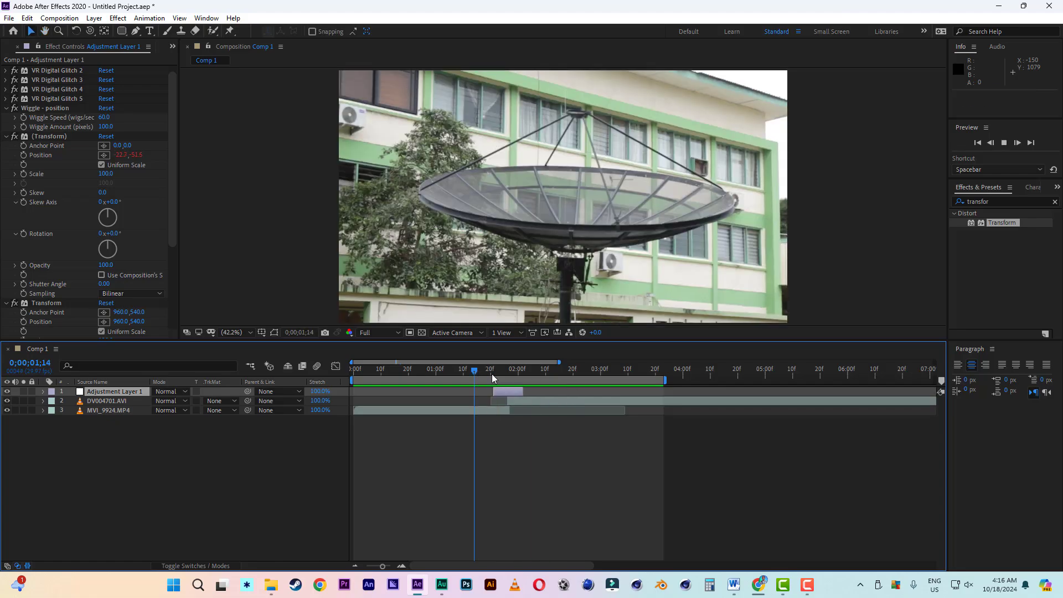
{"action": "key", "text": "space"}
{"action": "key", "text": "space"}
{"action": "left_click", "coordinate": [466, 373]}
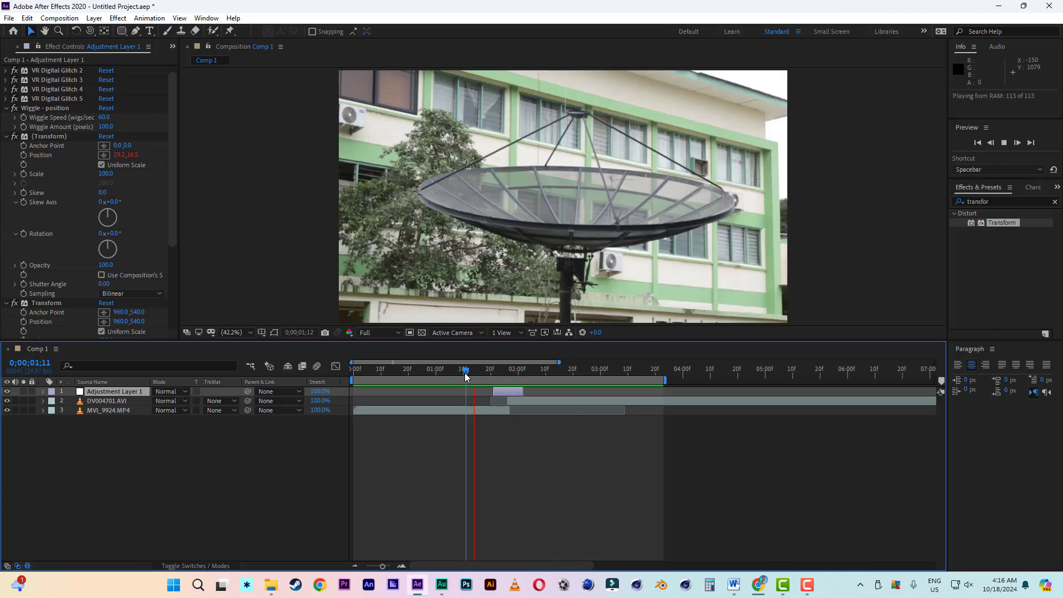
{"action": "key", "text": "space"}
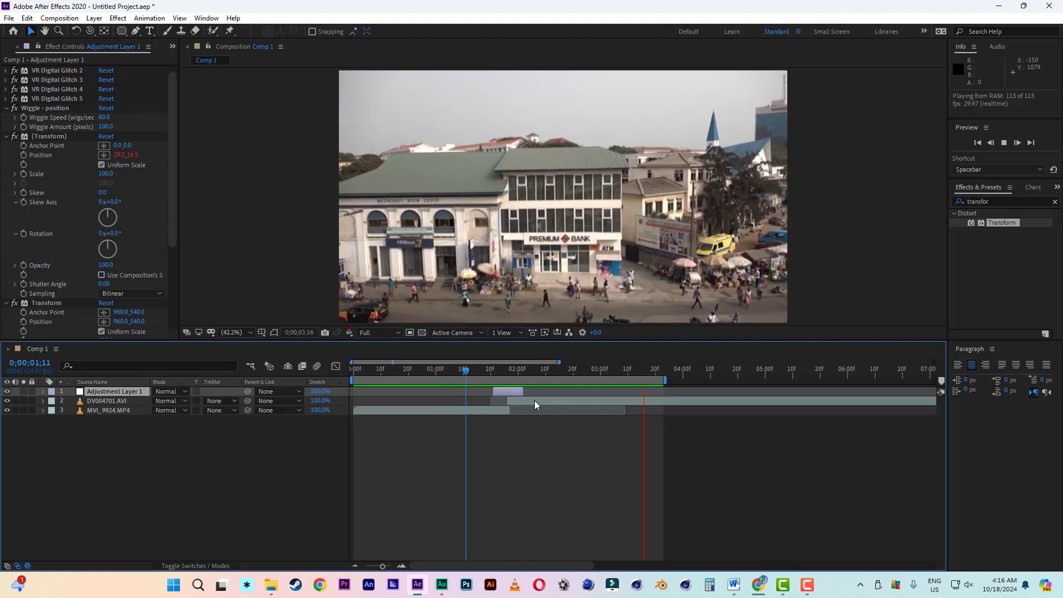
- Narrow the work area to about 0;00;01;02 through 0;00;02;15 around the transition and play it back
{"action": "left_click_drag", "start_coordinate": [664, 381], "coordinate": [564, 392]}
{"action": "left_click_drag", "start_coordinate": [351, 381], "coordinate": [440, 381]}
{"action": "key", "text": "space"}
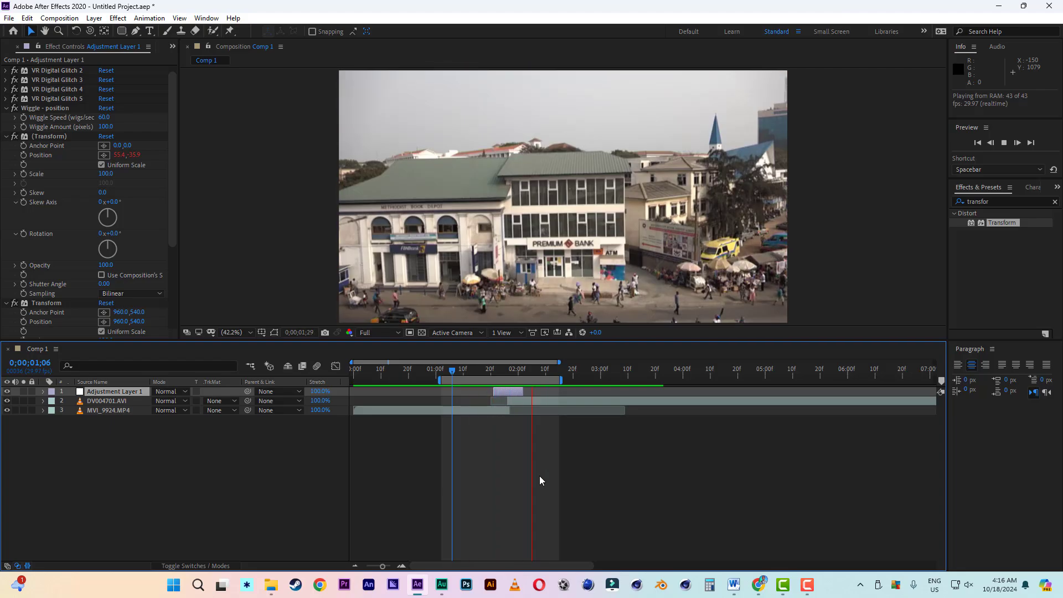
{"action": "key", "text": "space"}
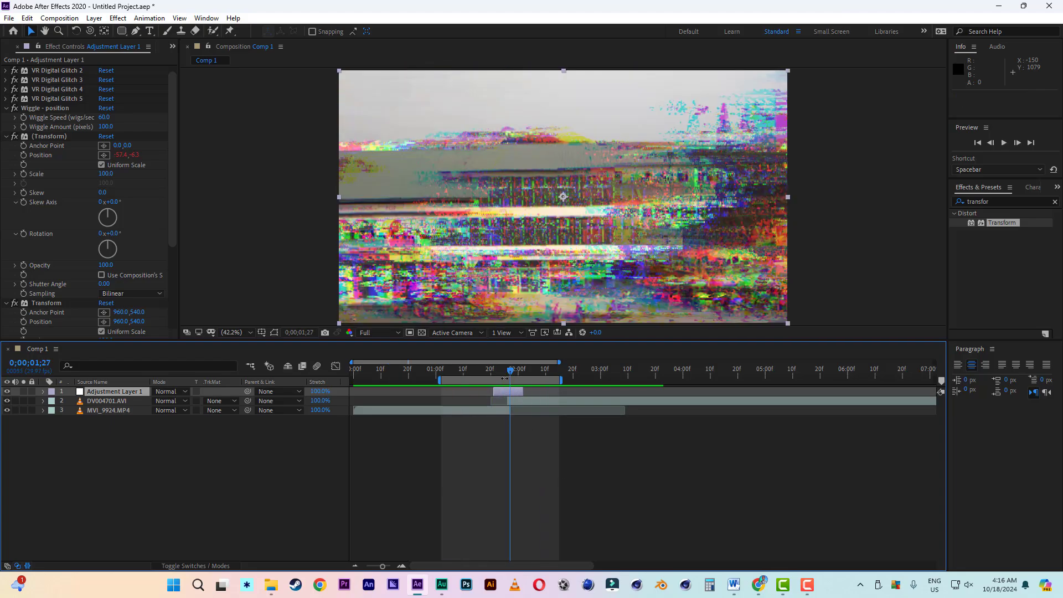
- Try the Add blending mode on the adjustment layer and play back the transition
{"action": "left_click", "coordinate": [175, 394]}
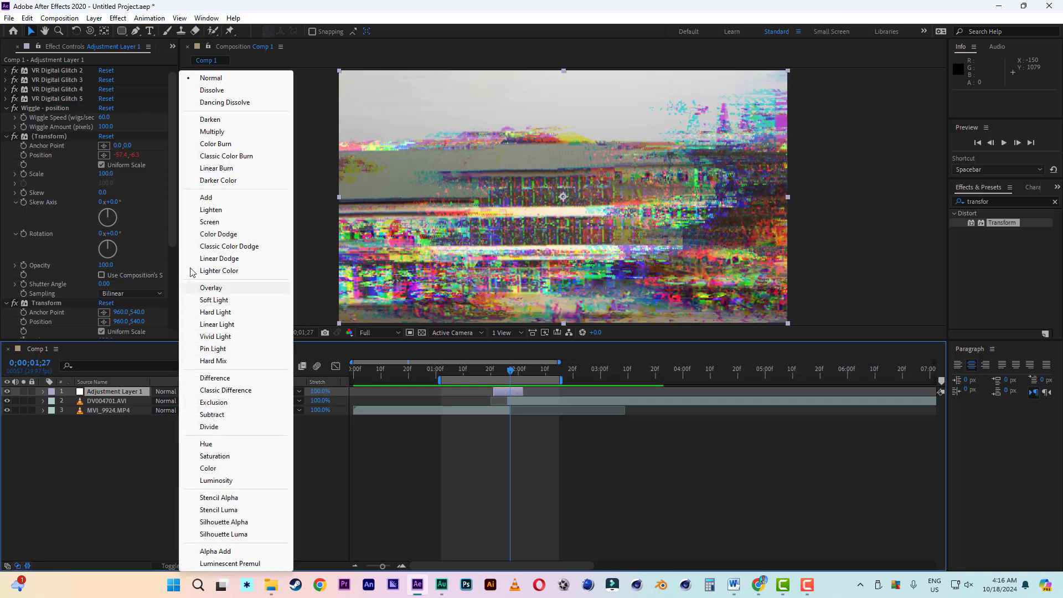
{"action": "left_click", "coordinate": [204, 198]}
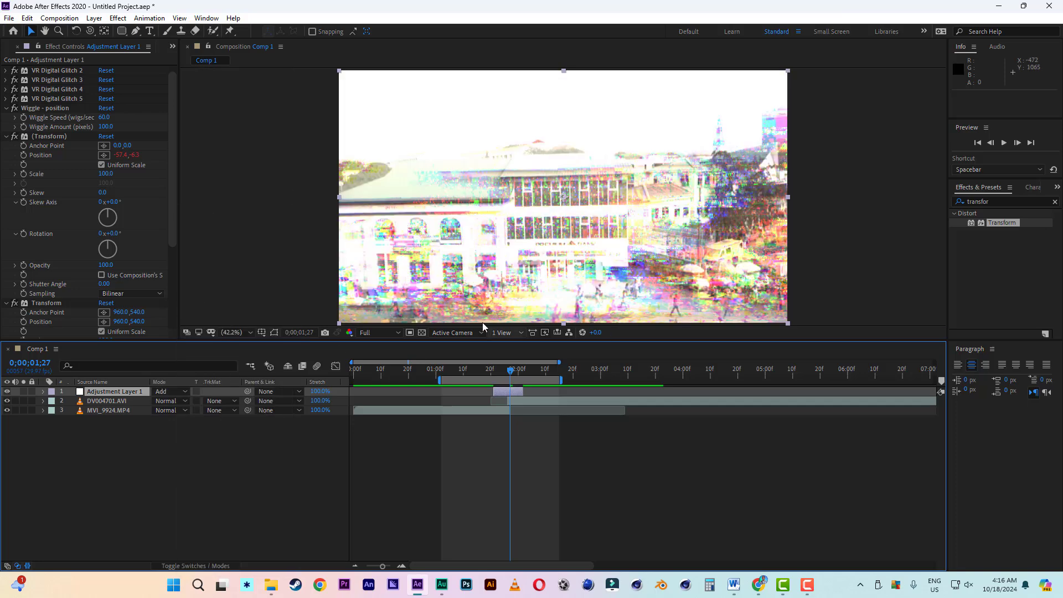
{"action": "left_click", "coordinate": [471, 376]}
{"action": "key", "text": "space"}
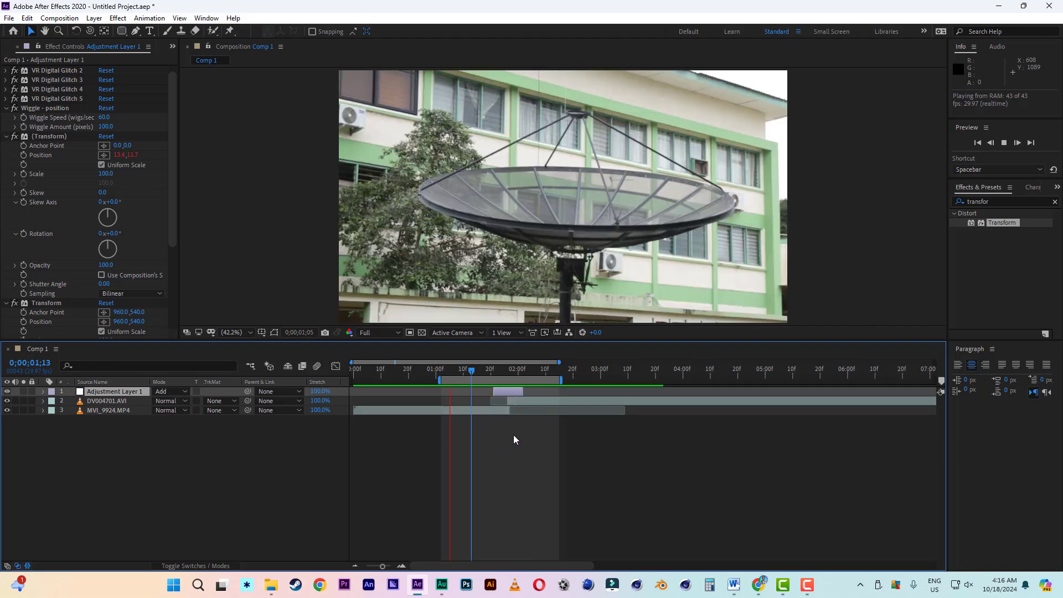
{"action": "key", "text": "space"}
- Try the Overlay blending mode on the adjustment layer at 0;00;01;28 and play back the transition from 0;00;01;12
{"action": "left_click", "coordinate": [173, 390]}
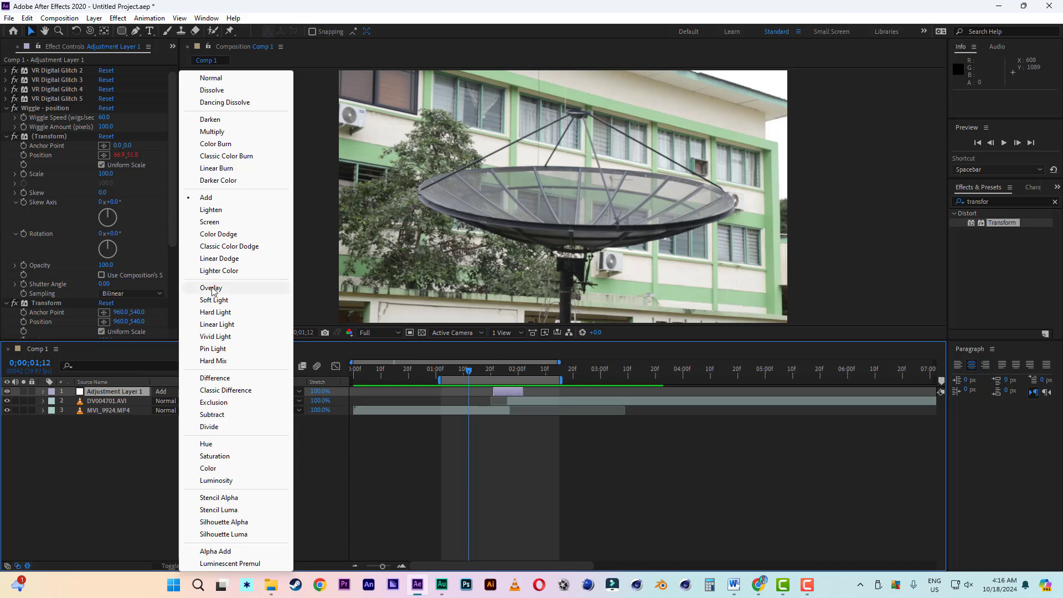
{"action": "left_click", "coordinate": [514, 369]}
{"action": "left_click", "coordinate": [174, 390]}
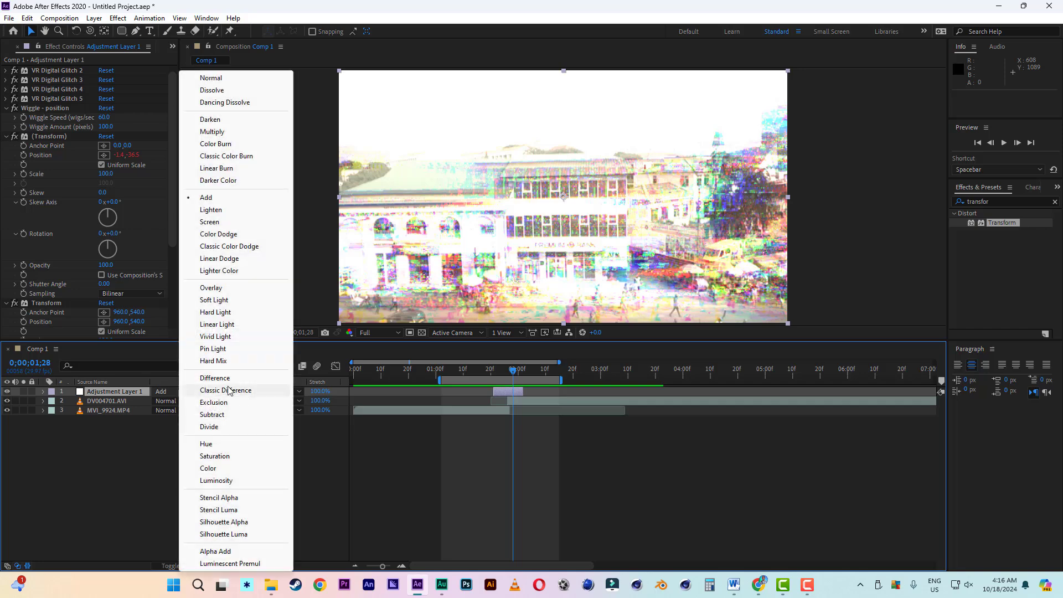
{"action": "left_click", "coordinate": [224, 287]}
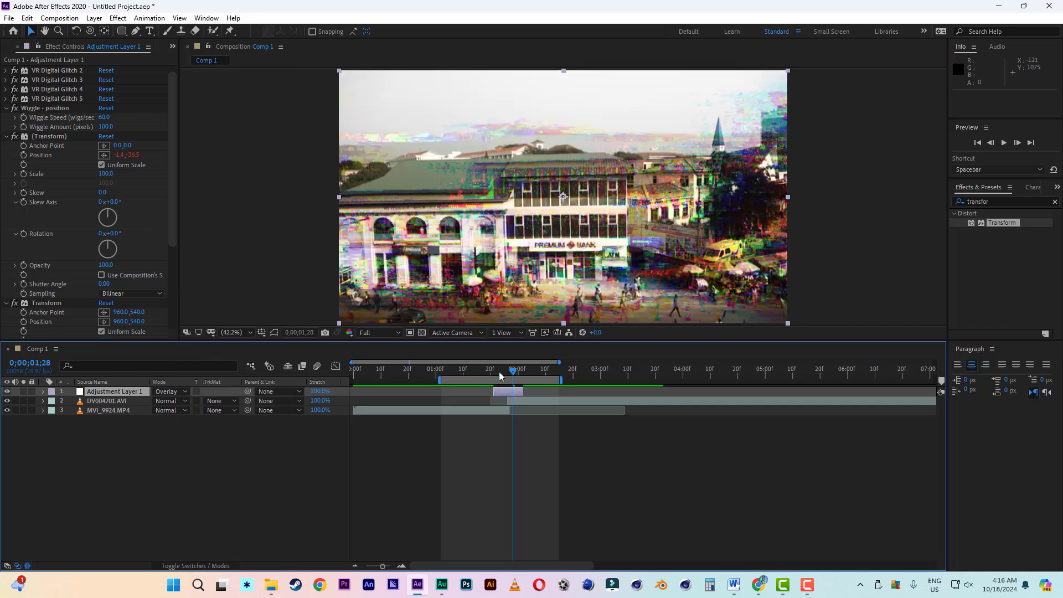
{"action": "left_click", "coordinate": [468, 370]}
{"action": "key", "text": "space"}
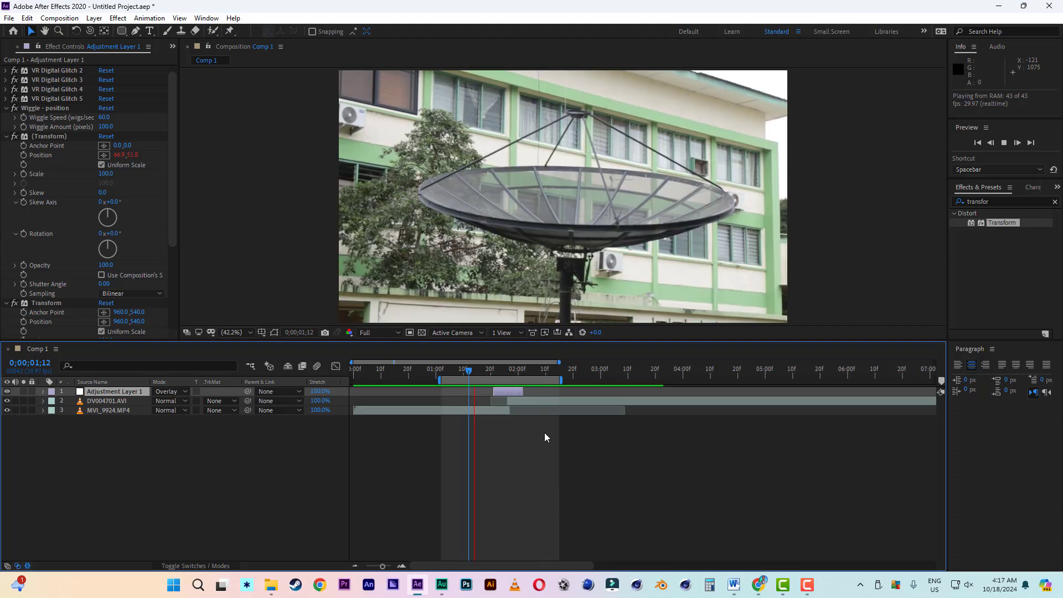
- Go to 0;00;01;25 and set the adjustment layer's blending mode to Difference
{"action": "left_click", "coordinate": [504, 371]}
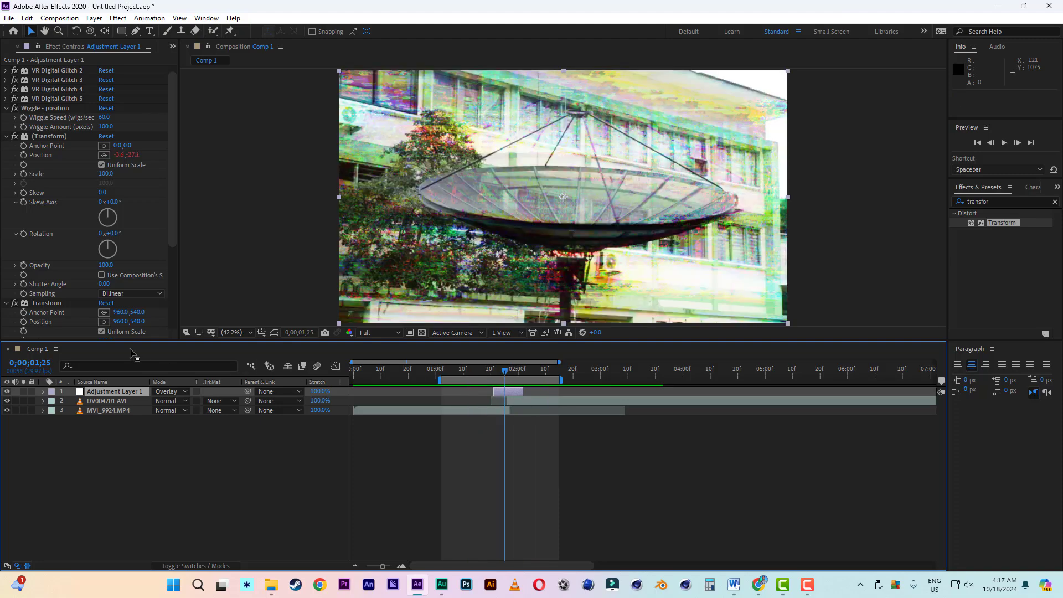
{"action": "left_click", "coordinate": [160, 392]}
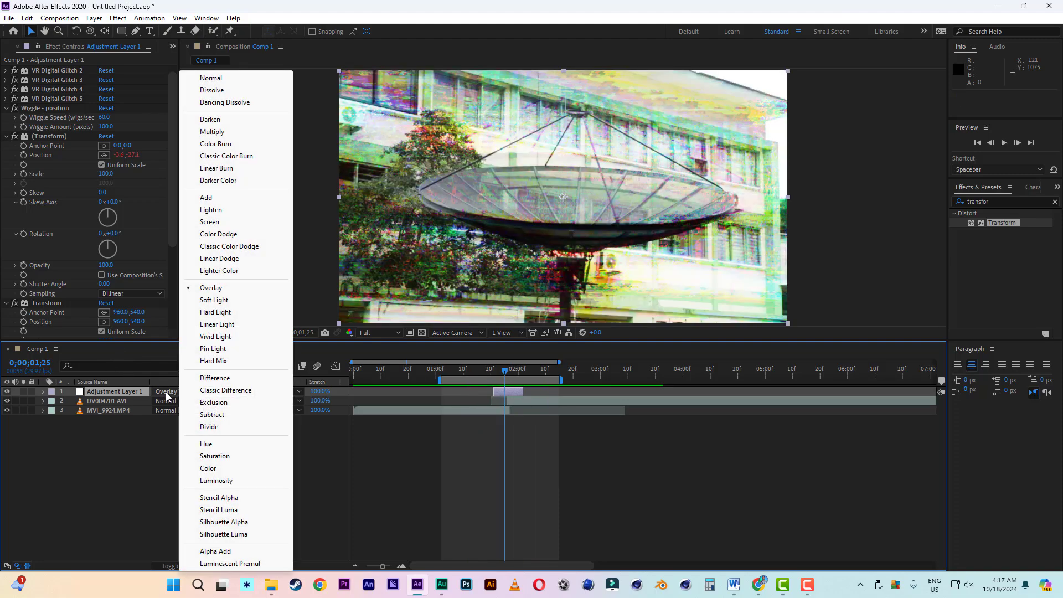
{"action": "left_click", "coordinate": [215, 378]}
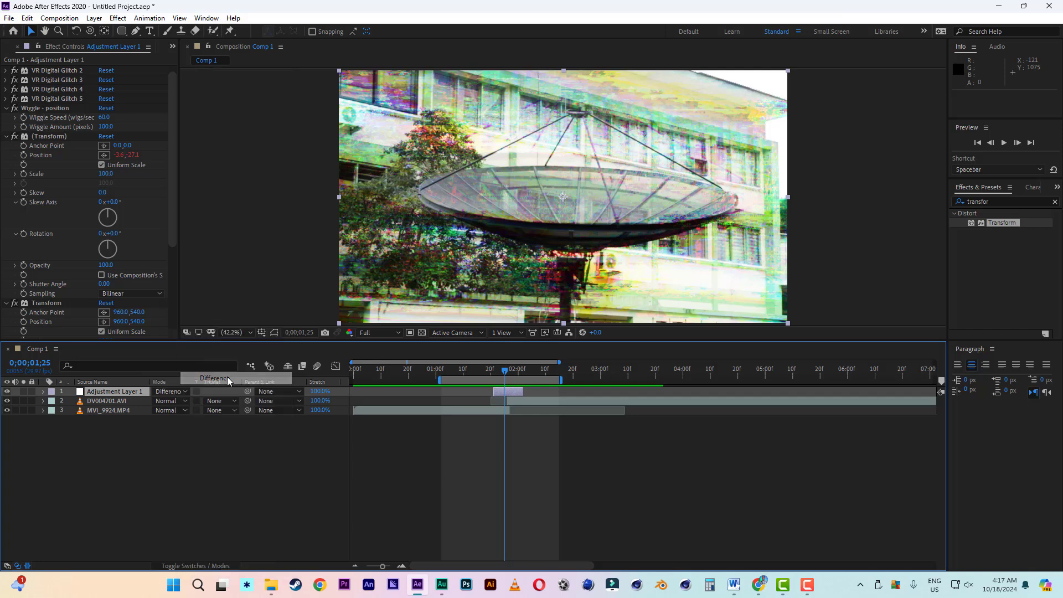
- Set the adjustment layer's blending mode to Screen and play back the transition from 0;00;01;10
{"action": "left_click", "coordinate": [179, 391]}
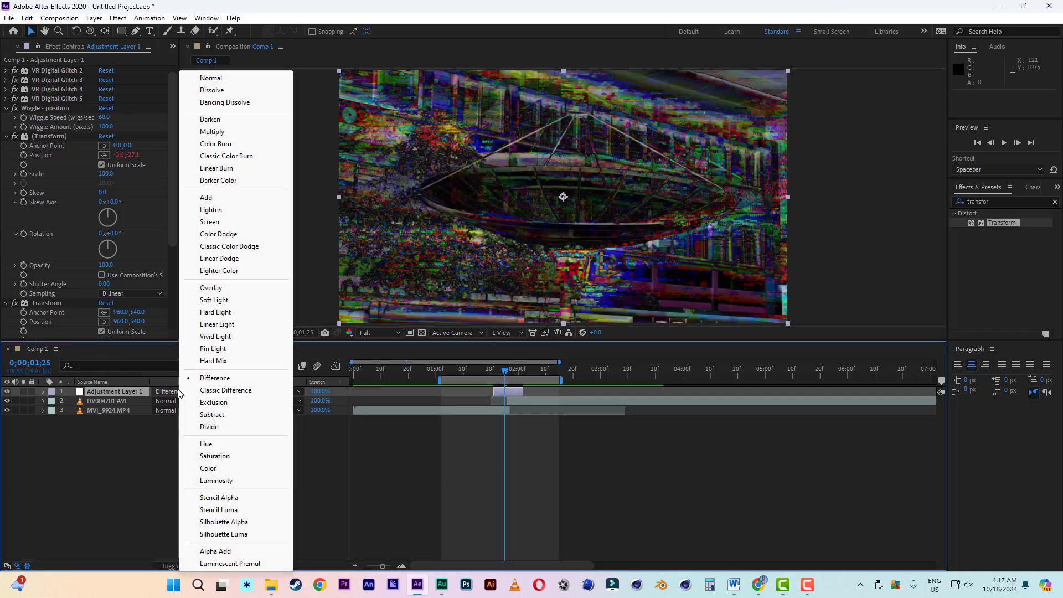
{"action": "left_click", "coordinate": [214, 221]}
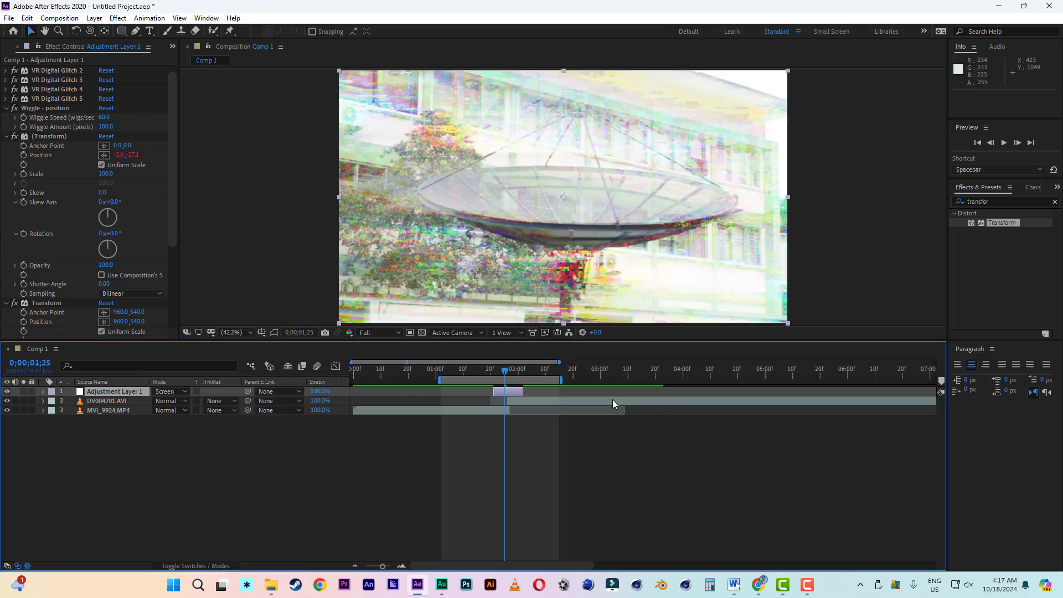
{"action": "left_click", "coordinate": [464, 370]}
{"action": "key", "text": "space"}
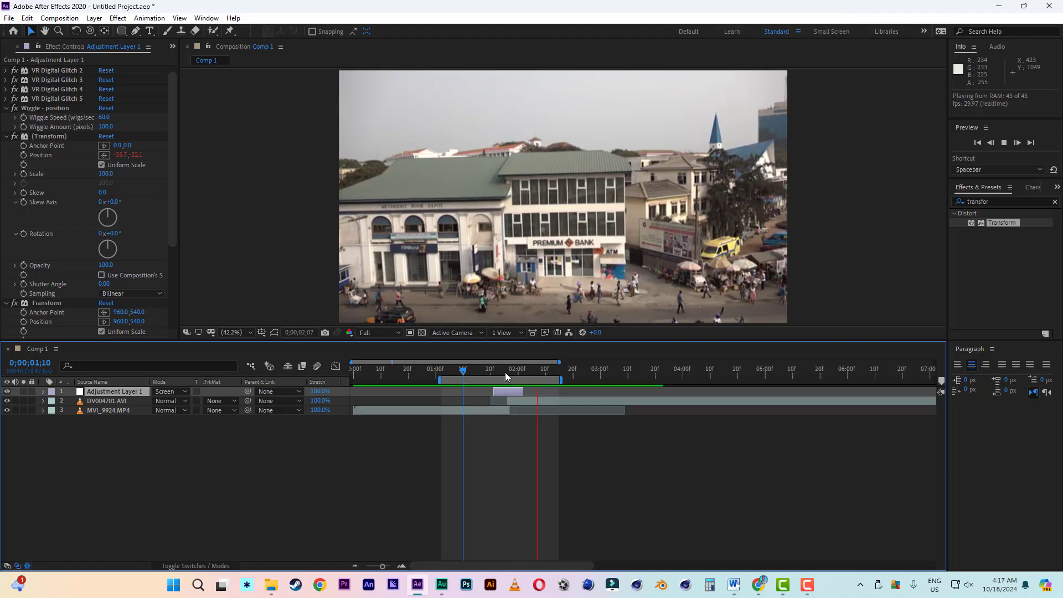
- Inspect the glitch frame at 0;00;01;26 and the adjustment layer's effect stack, and replay the transition from 0;00;01;16
{"action": "left_click", "coordinate": [505, 372]}
{"action": "left_click_drag", "start_coordinate": [505, 372], "coordinate": [508, 375]}
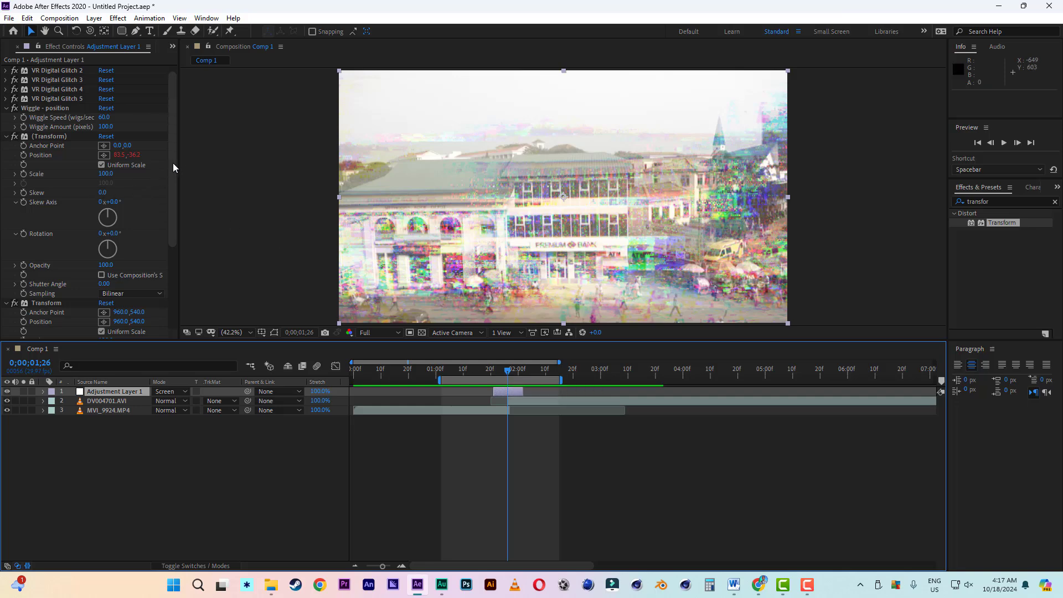
{"action": "left_click_drag", "start_coordinate": [175, 162], "coordinate": [173, 121]}
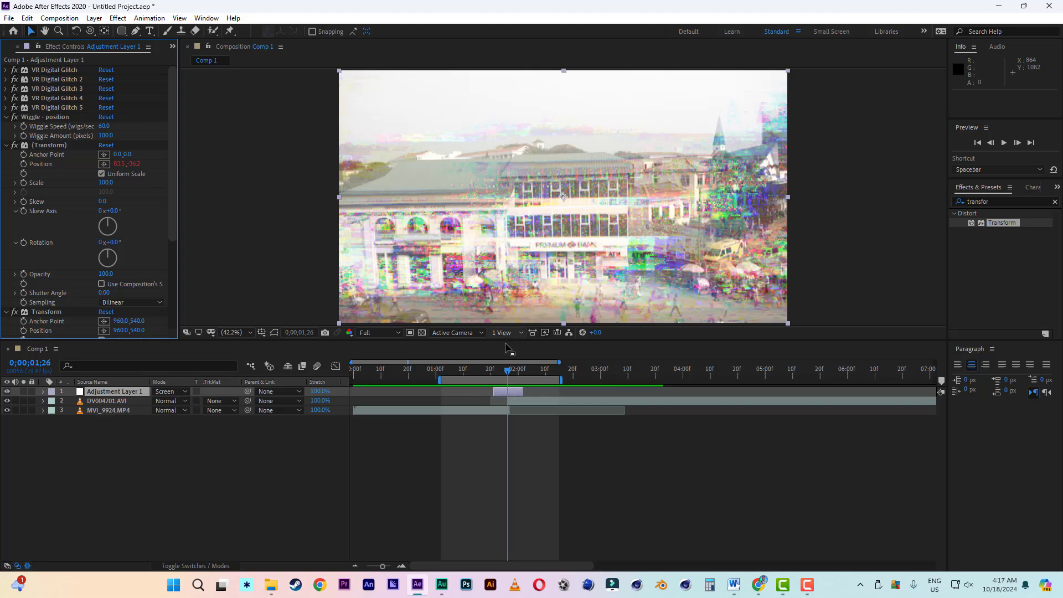
{"action": "left_click", "coordinate": [480, 368]}
{"action": "key", "text": "space"}
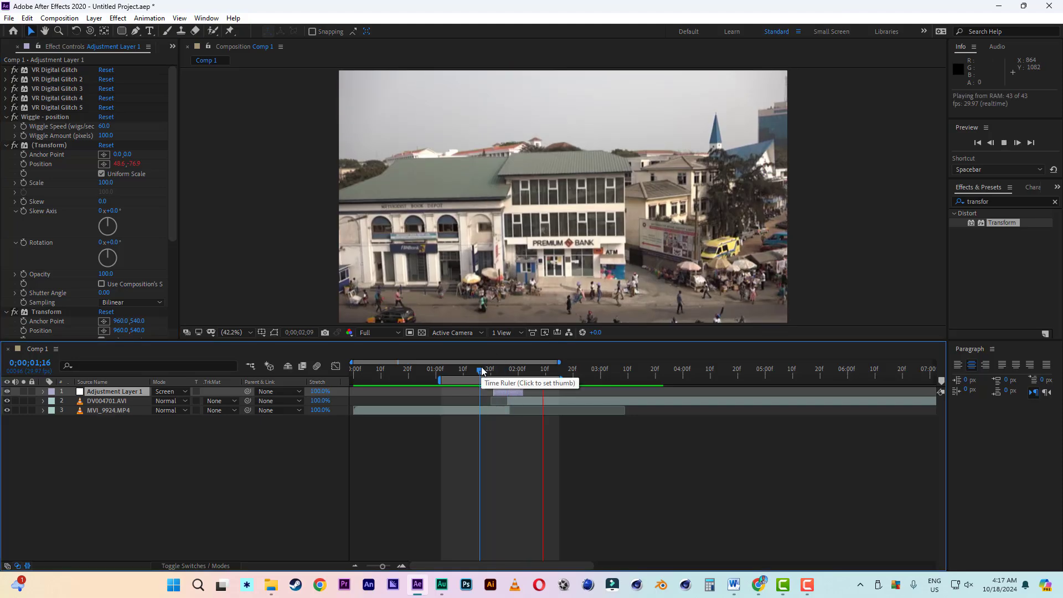